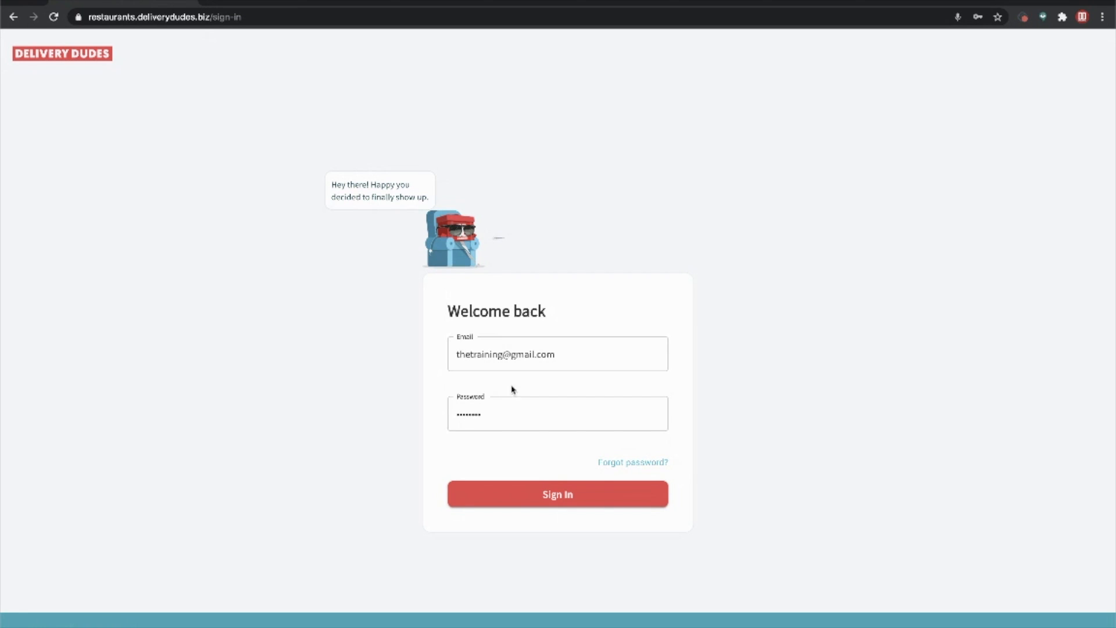
# Step: Sign in to the restaurant account and open the list of menus
pyautogui.click(516, 503)
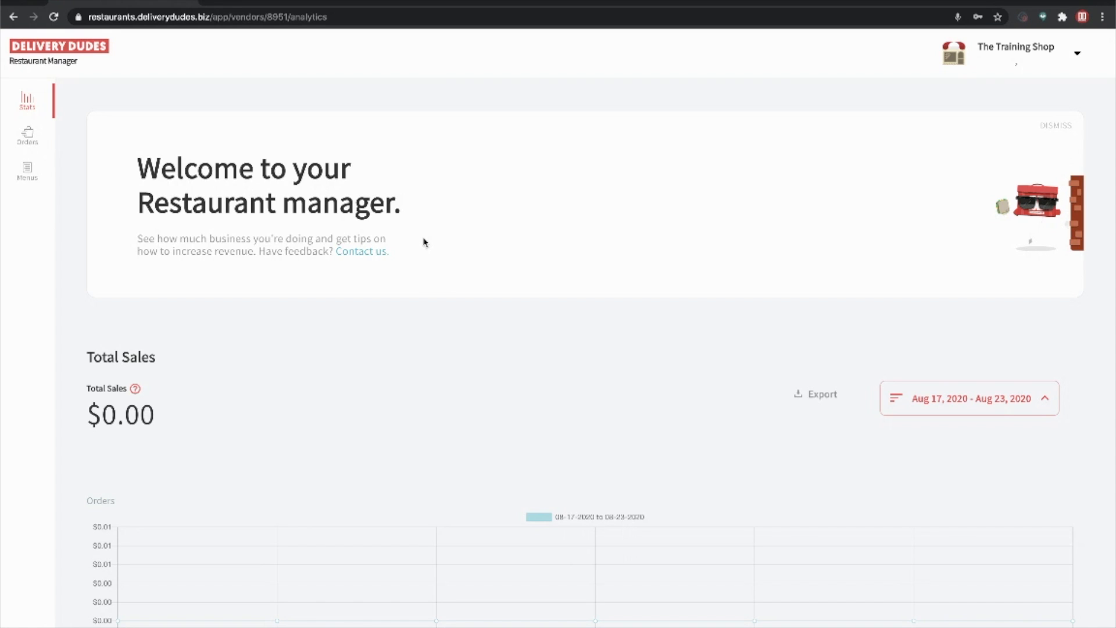
pyautogui.click(48, 175)
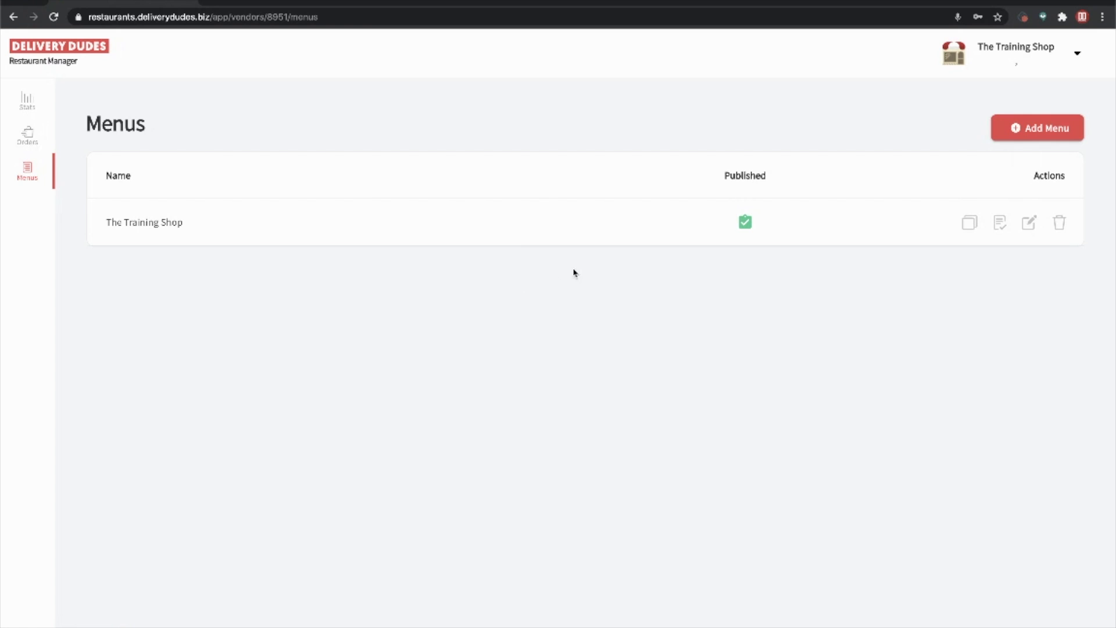
# Step: Add a new menu named "The training shop v2"
pyautogui.click(1016, 128)
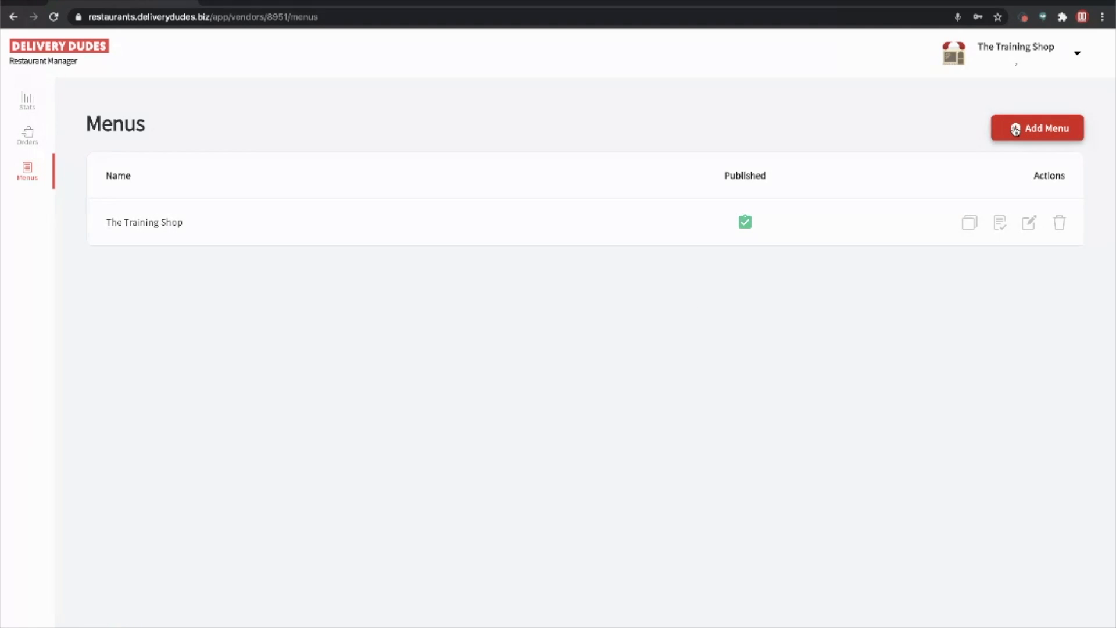
pyautogui.click(537, 239)
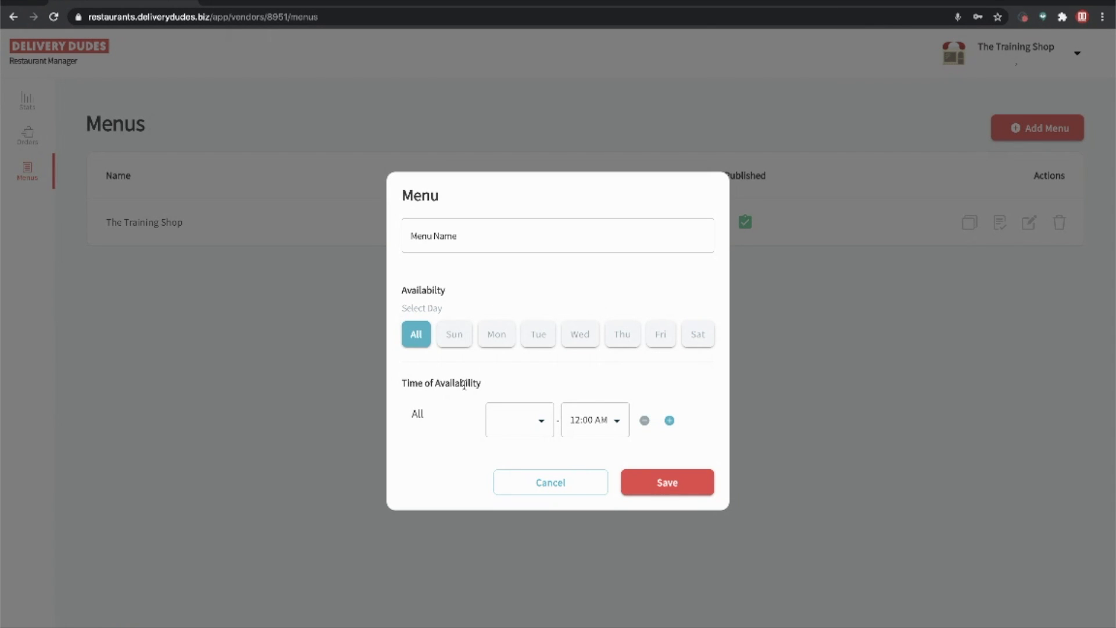
pyautogui.click(481, 248)
pyautogui.write('The tra')
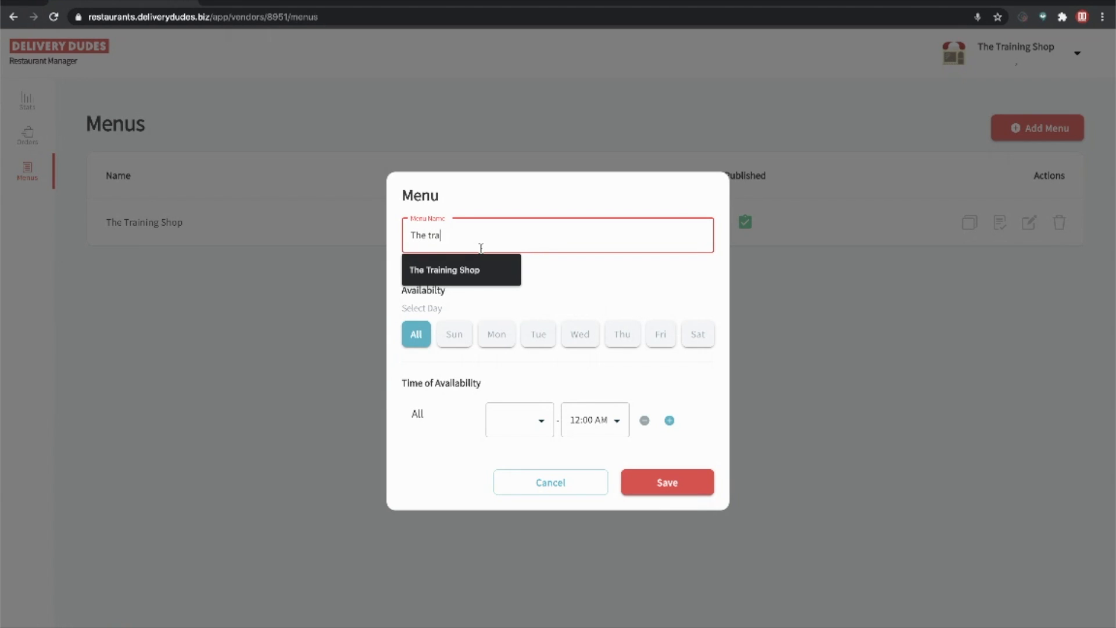
pyautogui.write('ining shop v')
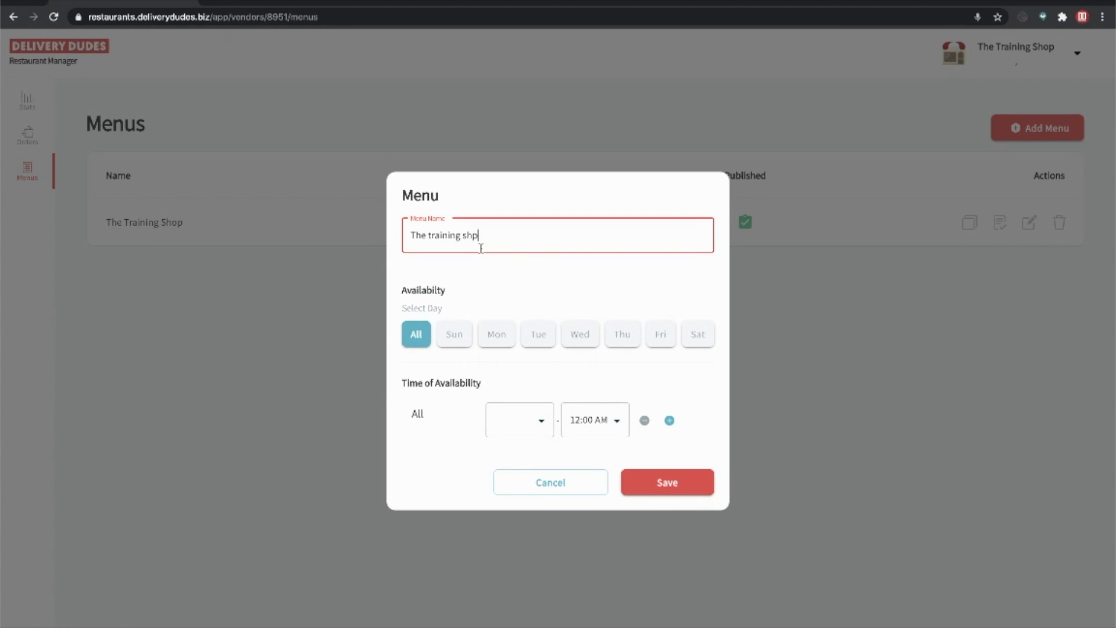
pyautogui.write('2')
pyautogui.click(455, 277)
# Step: Make the new menu available on all days from 12:00 PM to 08:00 PM and save it
pyautogui.click(412, 338)
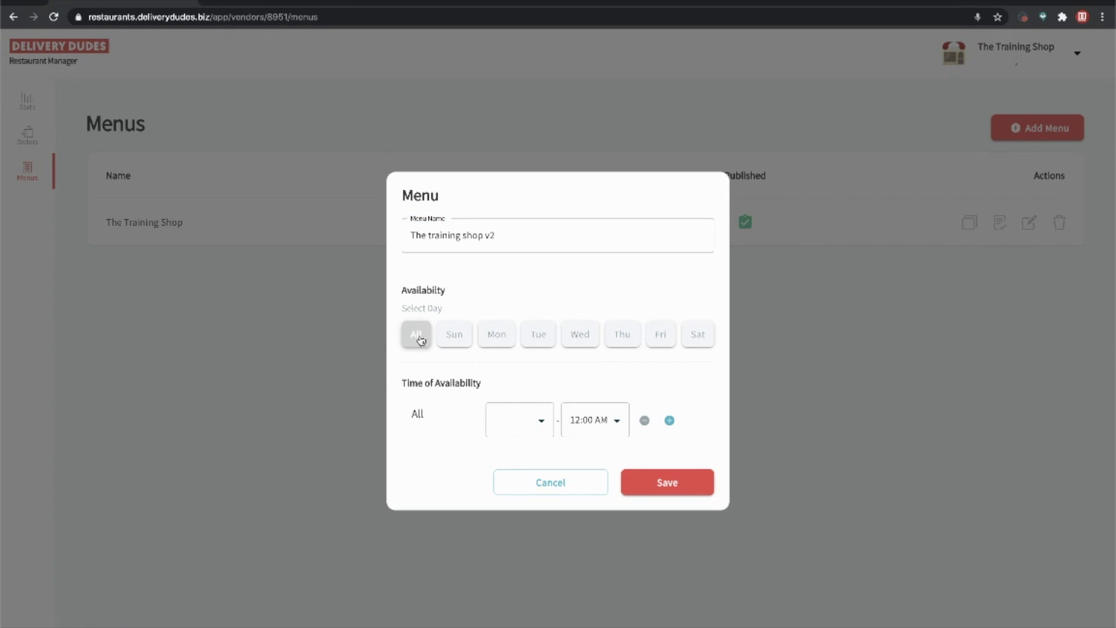
pyautogui.click(431, 347)
pyautogui.click(518, 428)
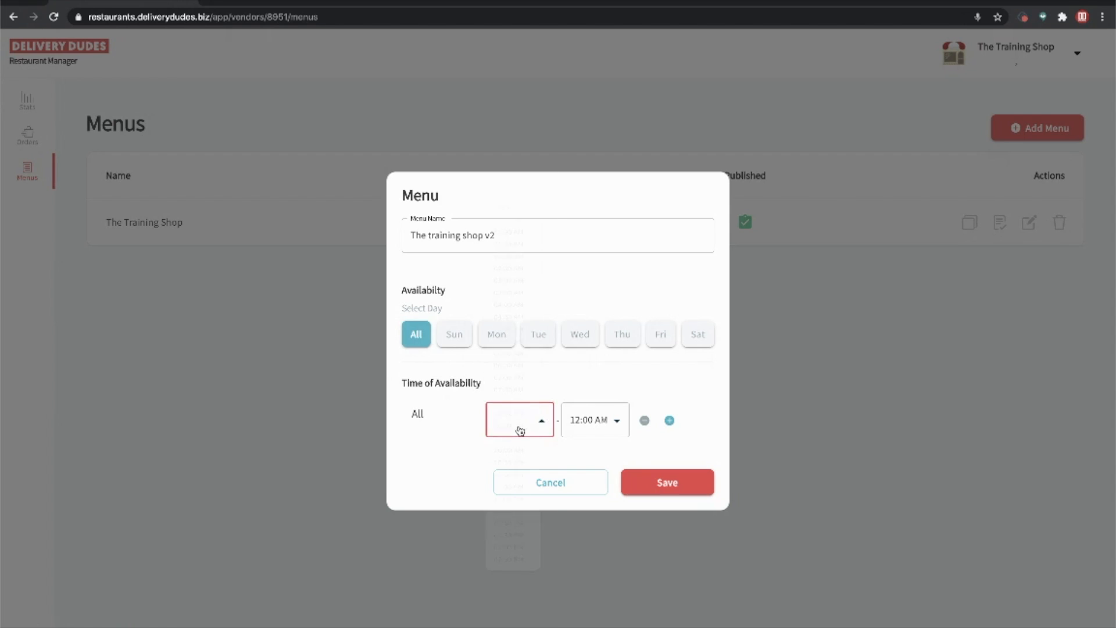
pyautogui.scroll(-2, 519, 465)
pyautogui.click(520, 482)
pyautogui.click(596, 424)
pyautogui.scroll(-5, 599, 495)
pyautogui.click(598, 452)
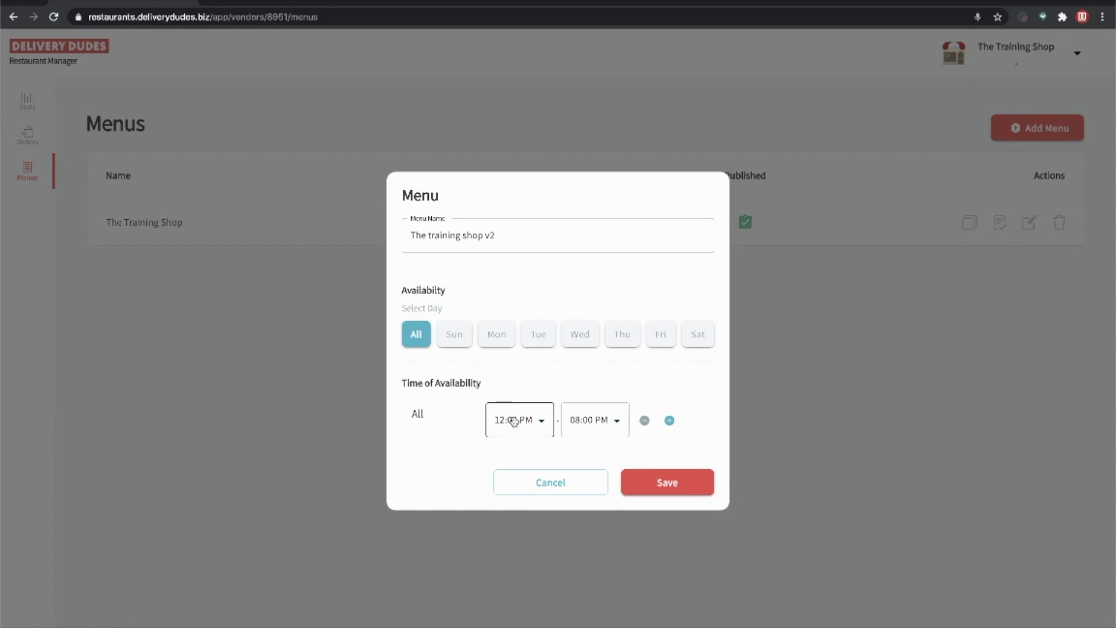
pyautogui.click(655, 485)
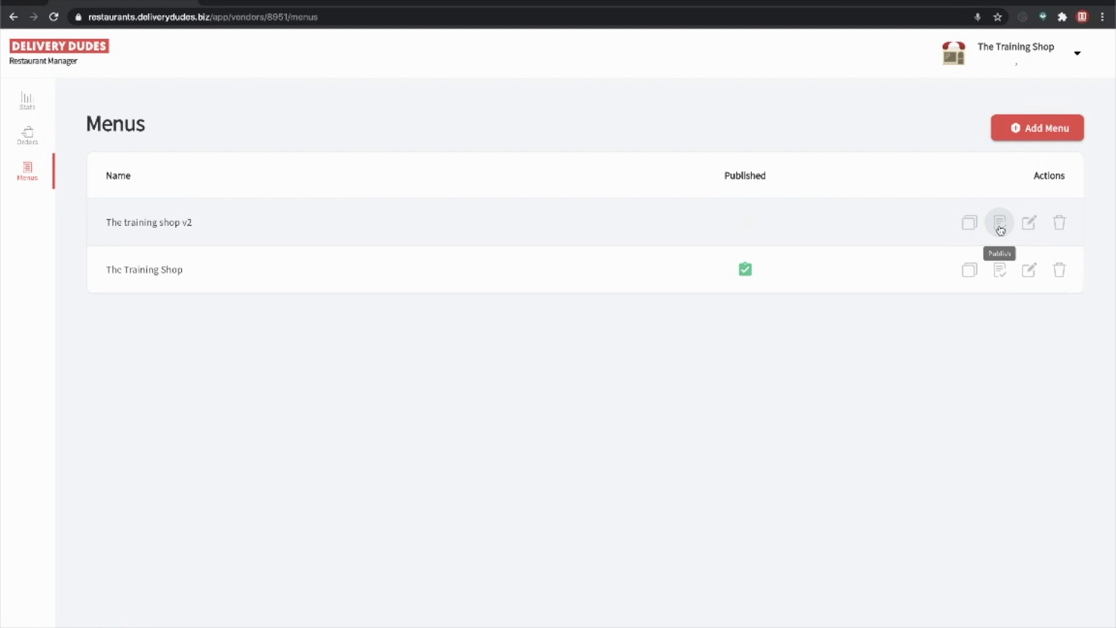
# Step: Open The training shop v2 menu's page and check its edit settings without changing them
pyautogui.click(1030, 222)
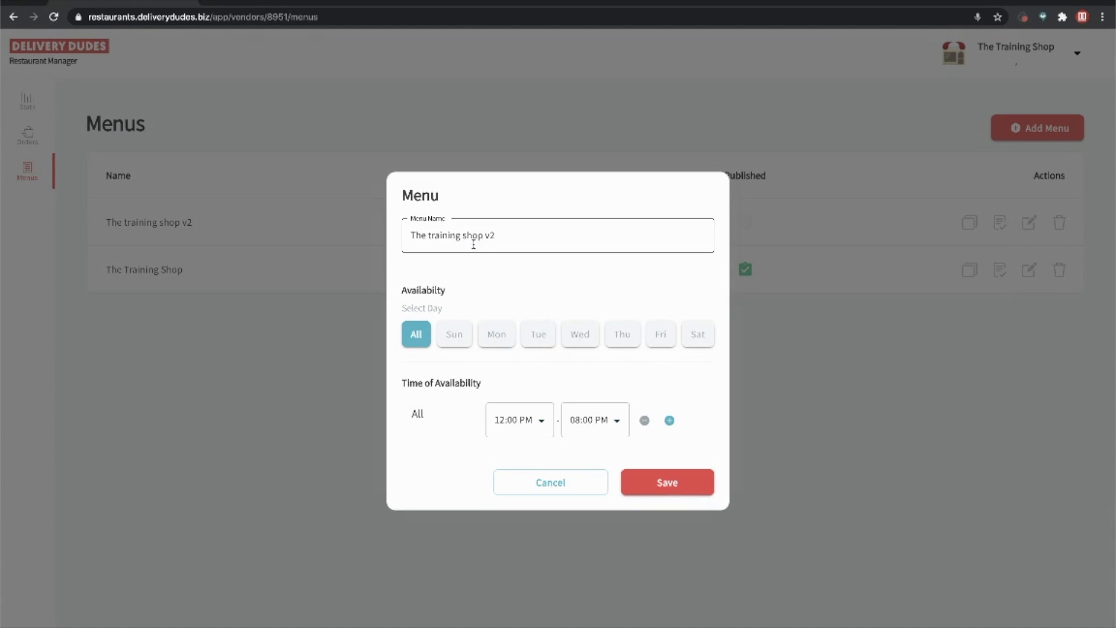
pyautogui.click(557, 485)
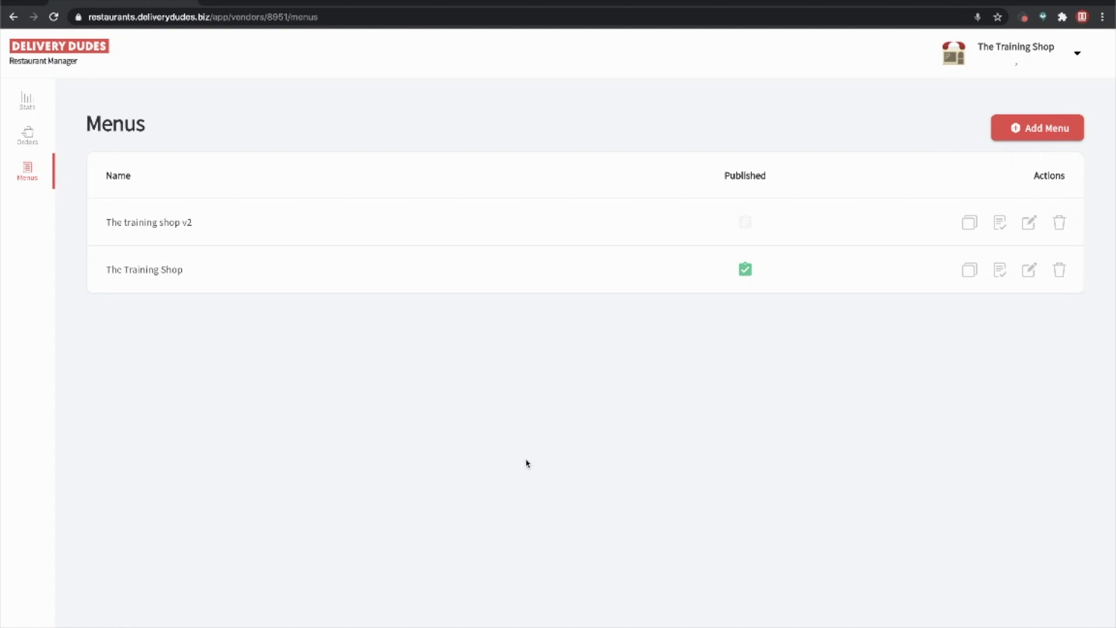
pyautogui.click(180, 222)
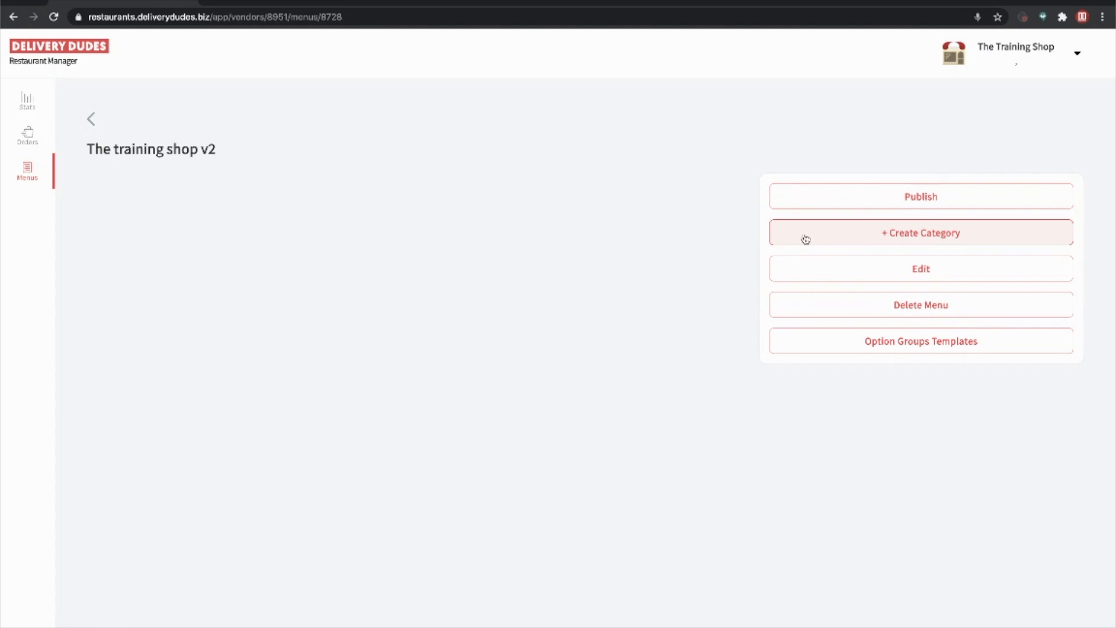
pyautogui.click(862, 274)
pyautogui.click(564, 495)
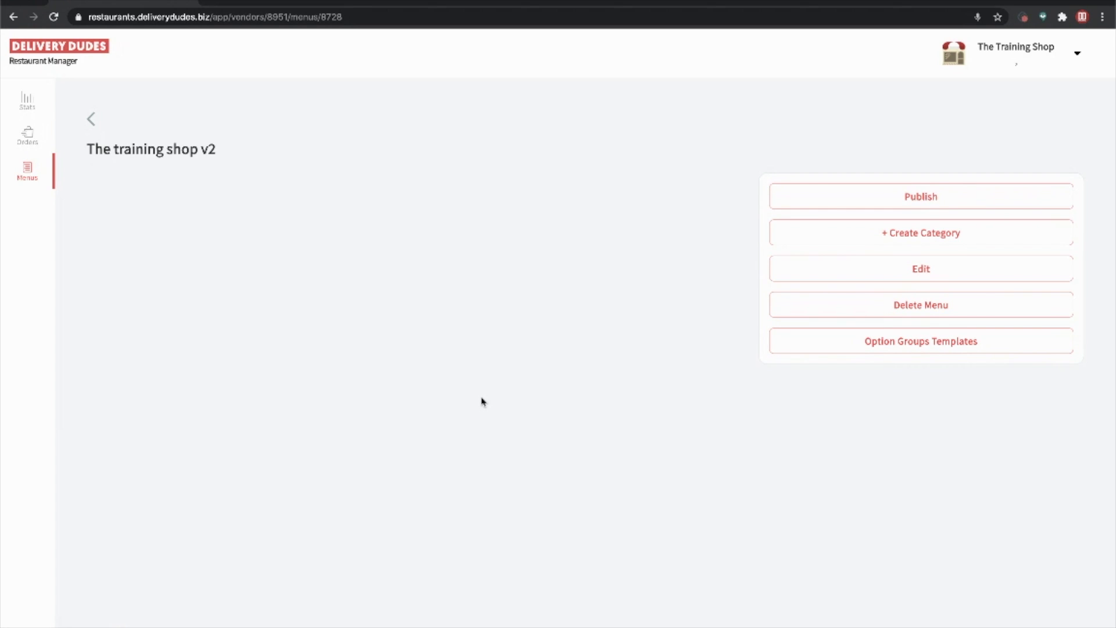
# Step: Open the option group templates and review the items in the Pizza Size template
pyautogui.click(794, 351)
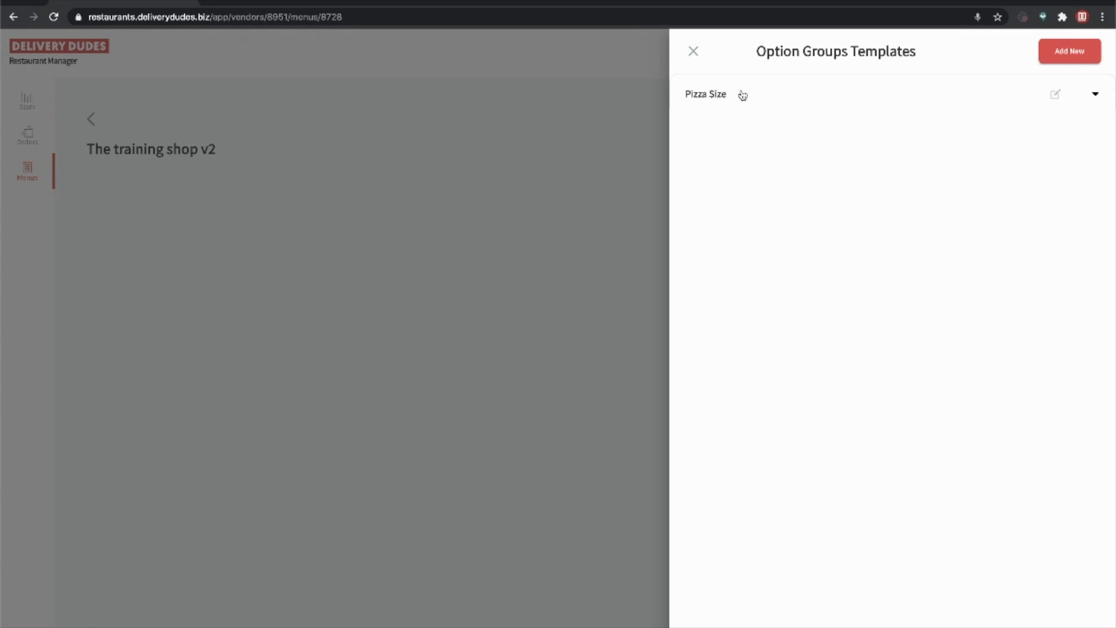
pyautogui.click(800, 103)
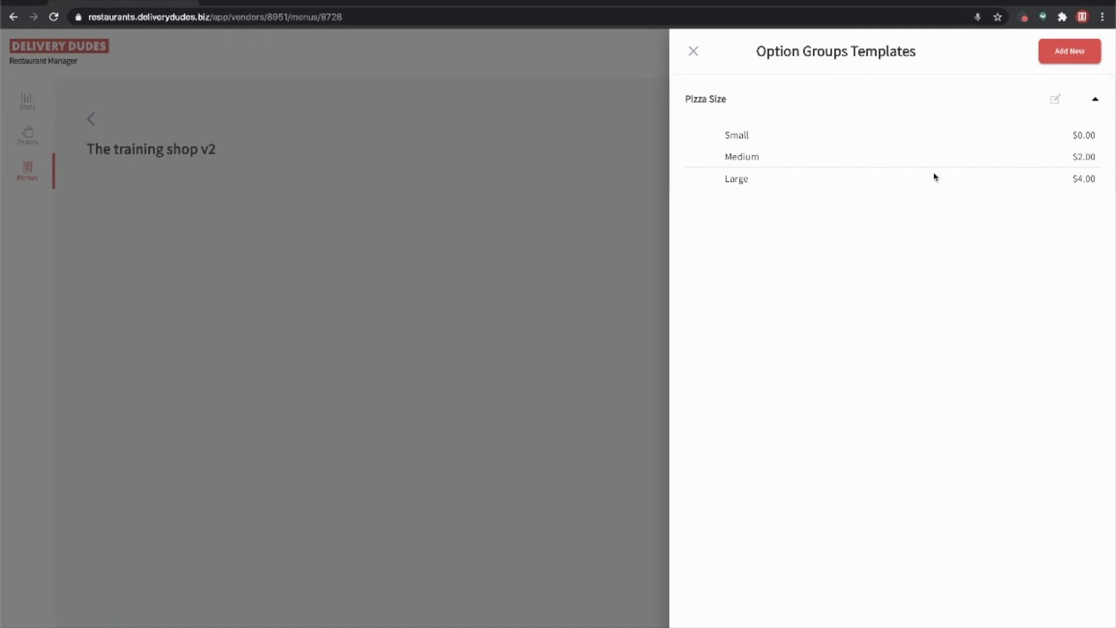
pyautogui.click(962, 104)
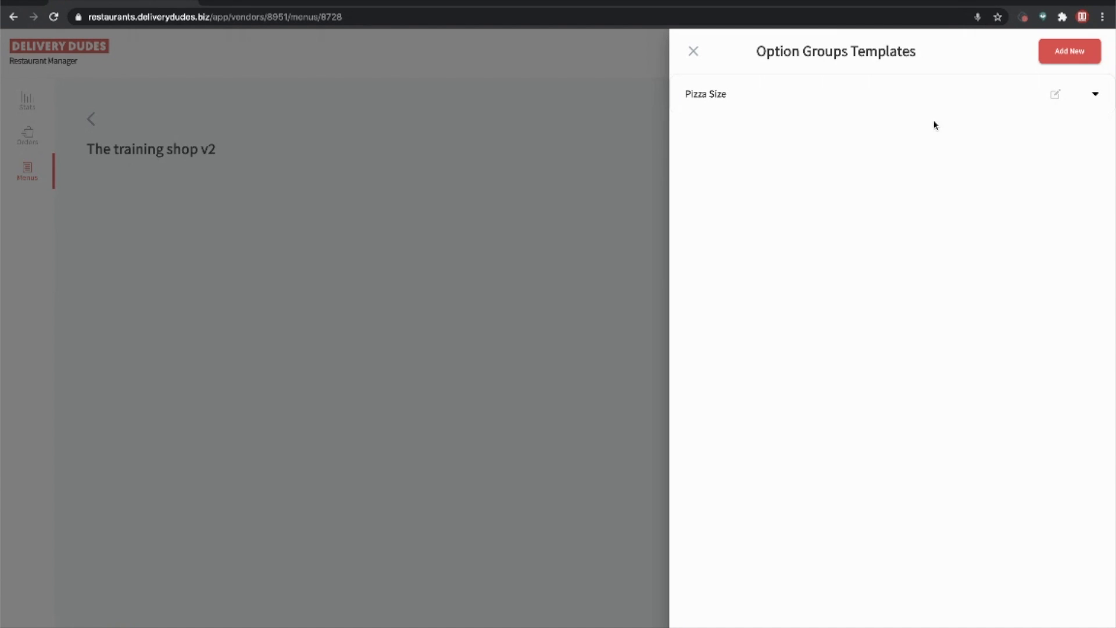
# Step: Add an option group template named Sides with a minimum of 1 and a maximum of 1
pyautogui.click(1067, 61)
pyautogui.click(829, 117)
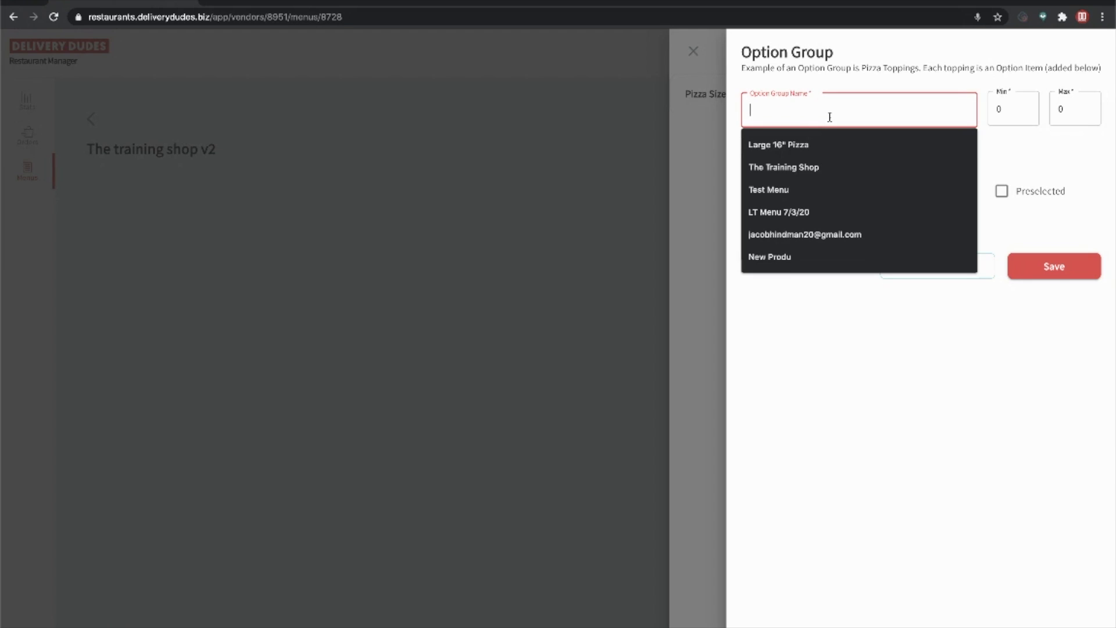
pyautogui.write('Sides')
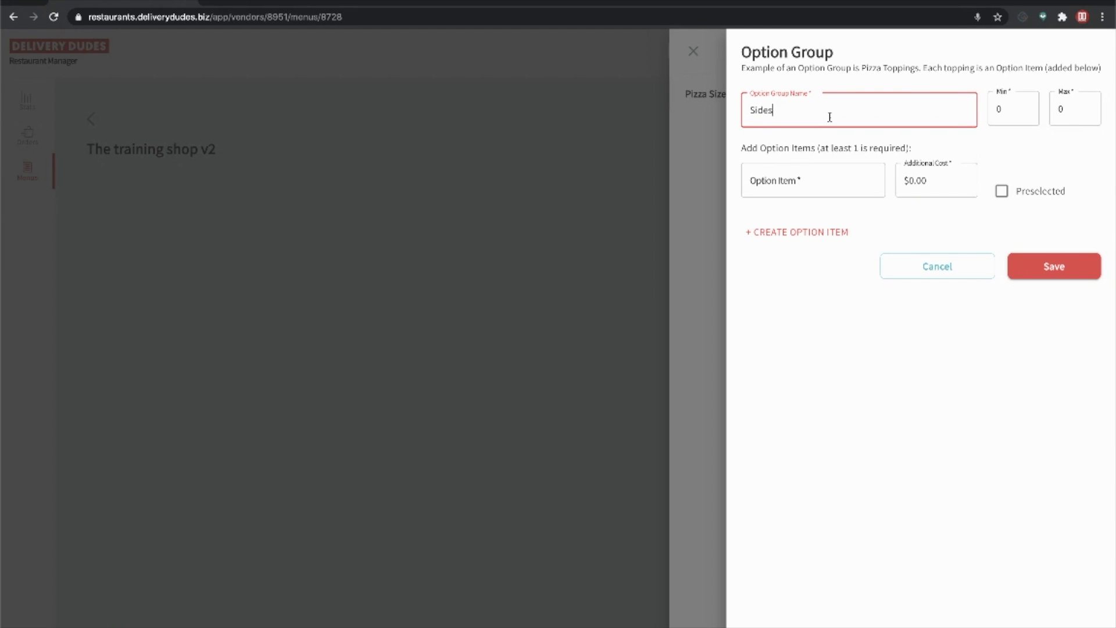
pyautogui.press('Tab')
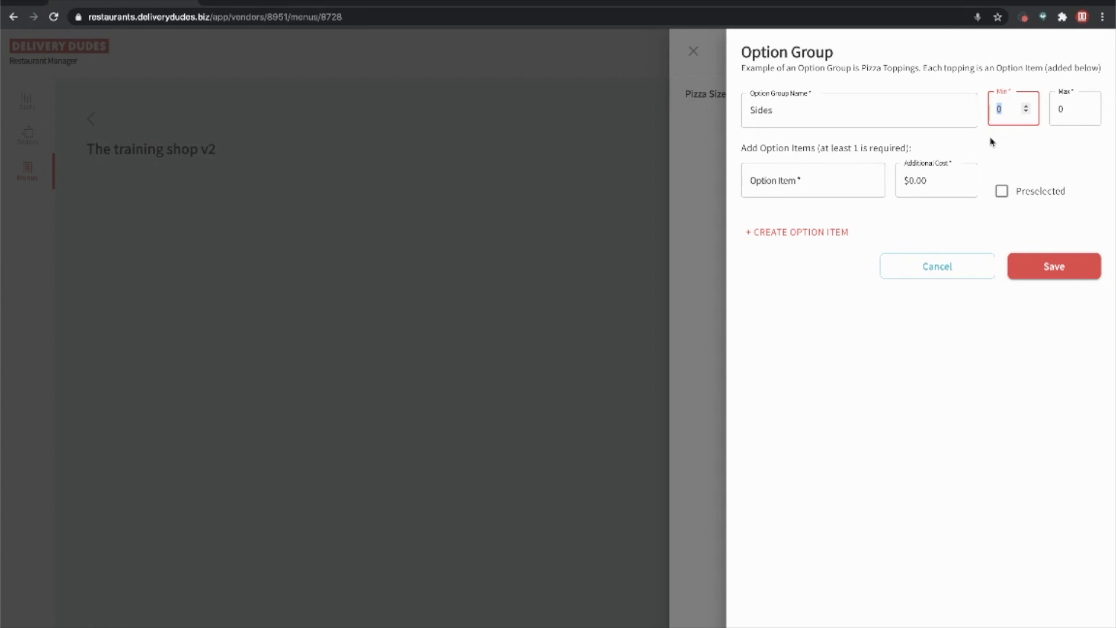
pyautogui.click(1061, 109)
pyautogui.click(1056, 134)
# Step: Add the option items French Fries, Coleslaw and Potatoes to the Sides group at no additional cost
pyautogui.click(796, 177)
pyautogui.write('French Fries')
pyautogui.click(785, 232)
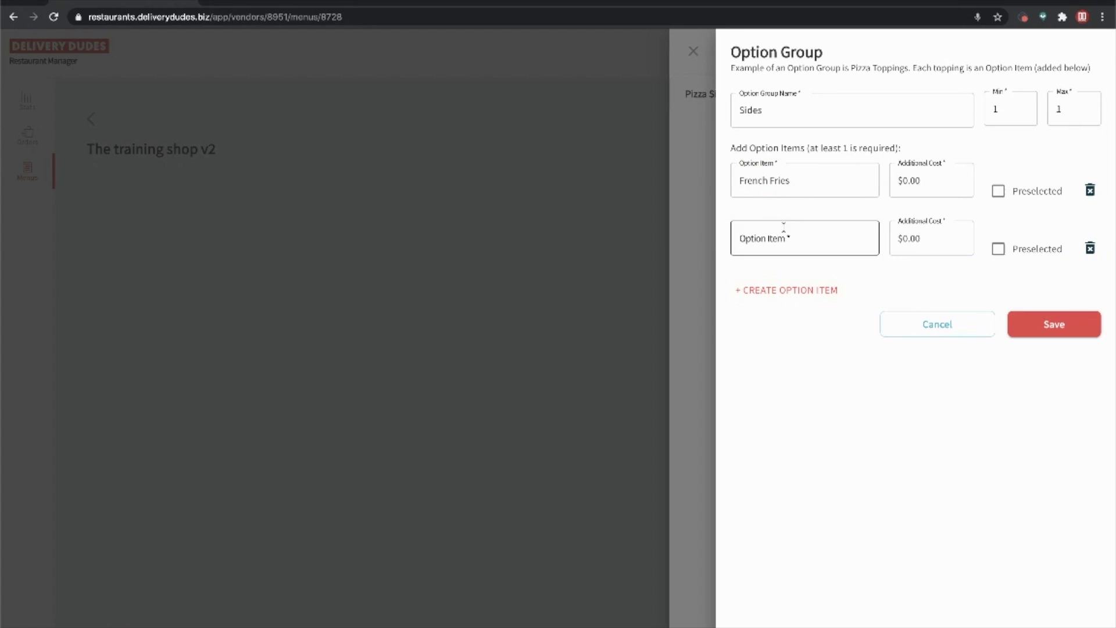
pyautogui.click(776, 232)
pyautogui.write('Coleslaw')
pyautogui.click(761, 290)
pyautogui.click(776, 299)
pyautogui.write('Potatoes')
pyautogui.click(765, 459)
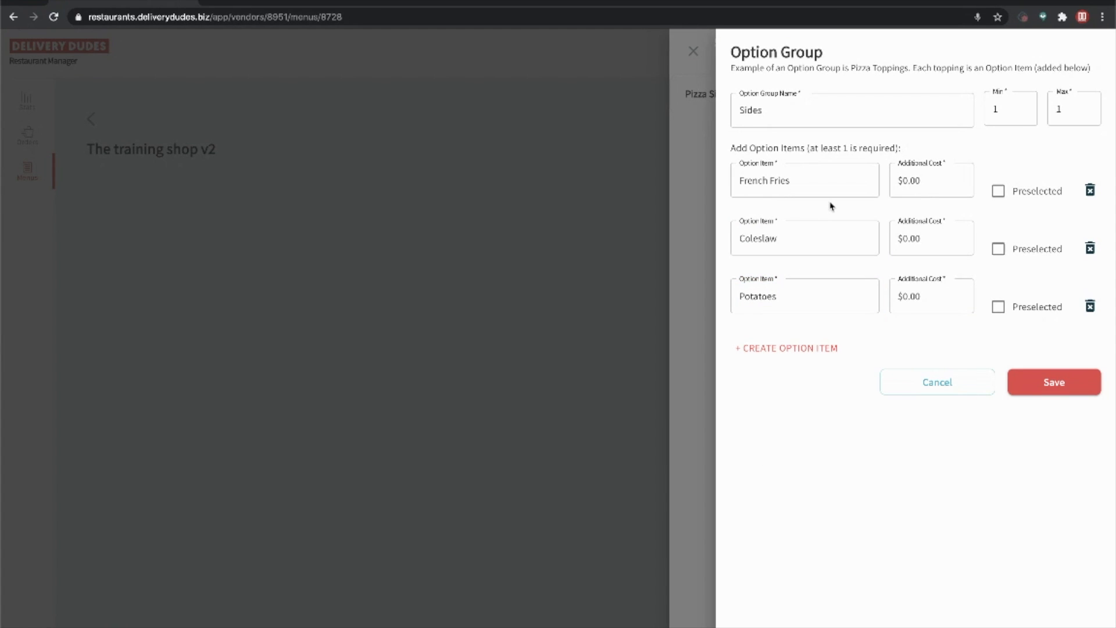
pyautogui.click(914, 244)
pyautogui.click(915, 295)
# Step: Add a Mac & Cheese option item to the Sides group with an additional cost of $2.00
pyautogui.click(798, 351)
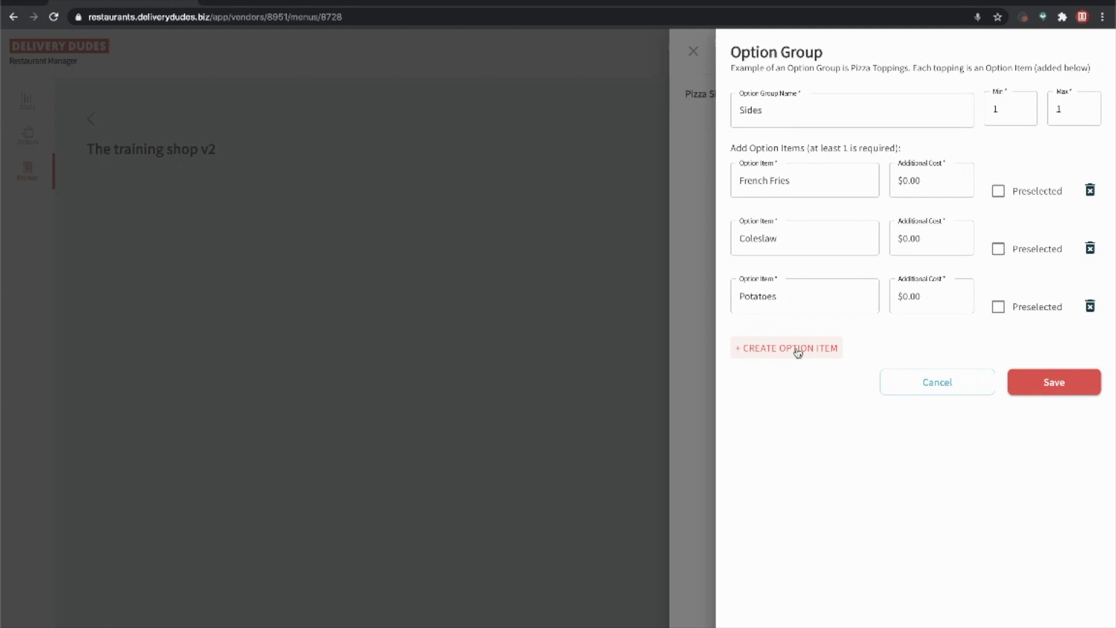
pyautogui.click(798, 351)
pyautogui.click(796, 347)
pyautogui.write('Mac & Cheese')
pyautogui.click(923, 354)
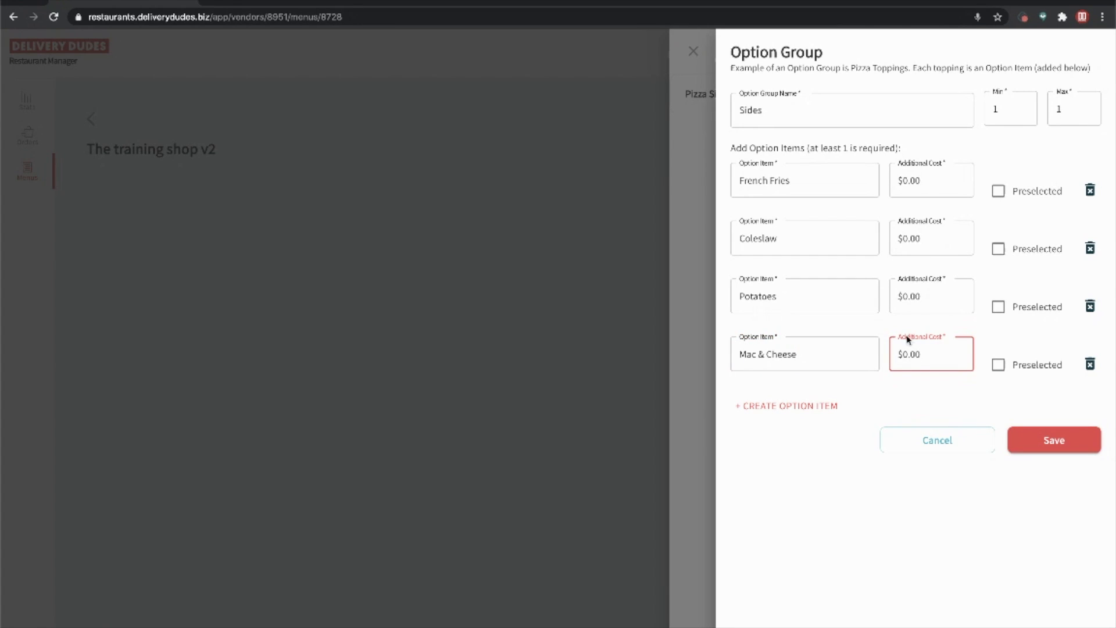
pyautogui.press('BackSpace')
pyautogui.write('25')
pyautogui.click(858, 480)
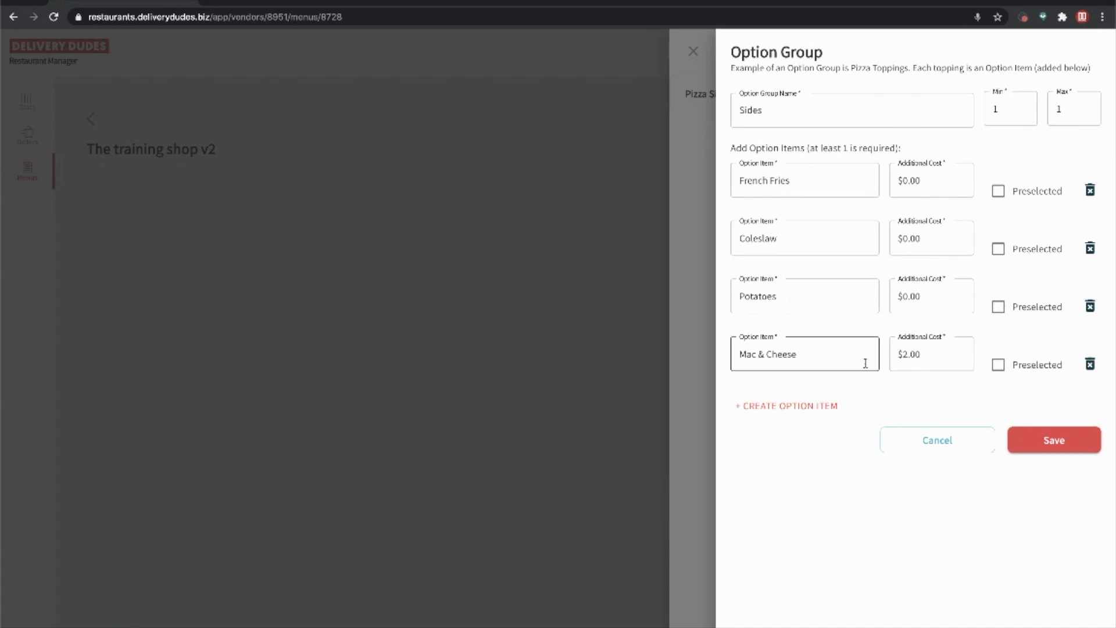
# Step: Make French Fries the preselected side, save the option group and close the templates
pyautogui.click(1002, 196)
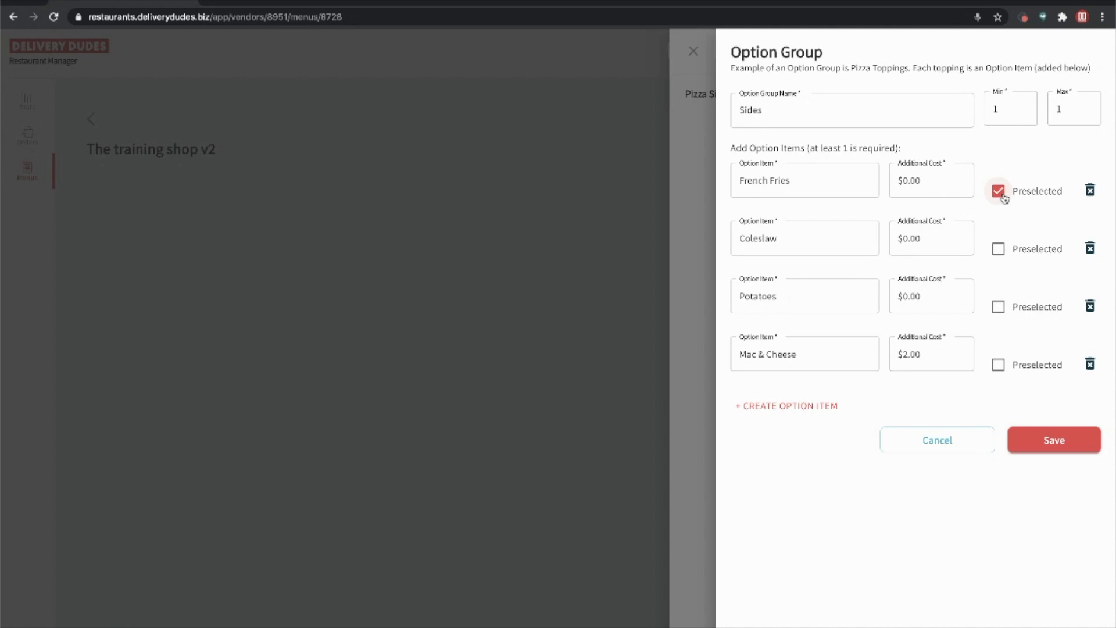
pyautogui.click(1048, 442)
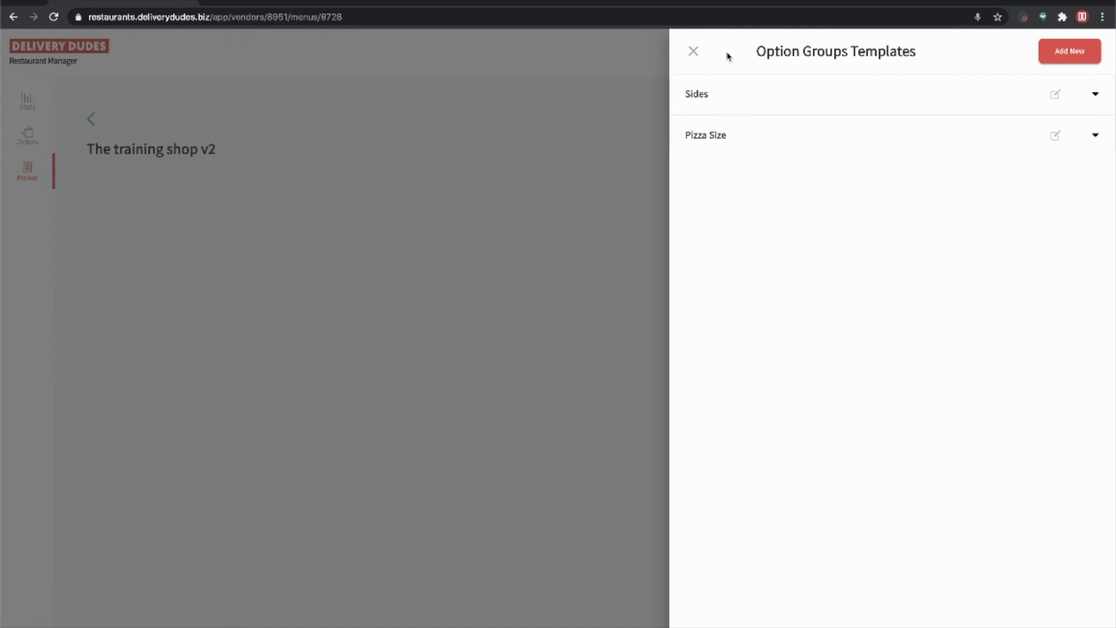
pyautogui.click(694, 51)
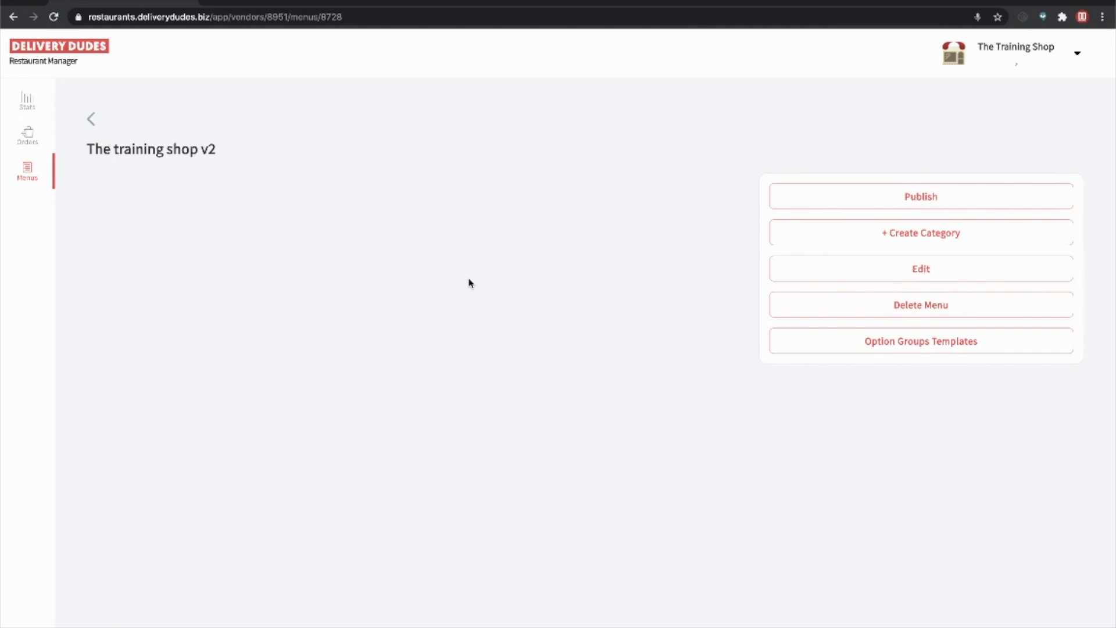
# Step: Create a new category in the menu and name it Entrees
pyautogui.click(822, 236)
pyautogui.click(514, 213)
pyautogui.write('Entreew')
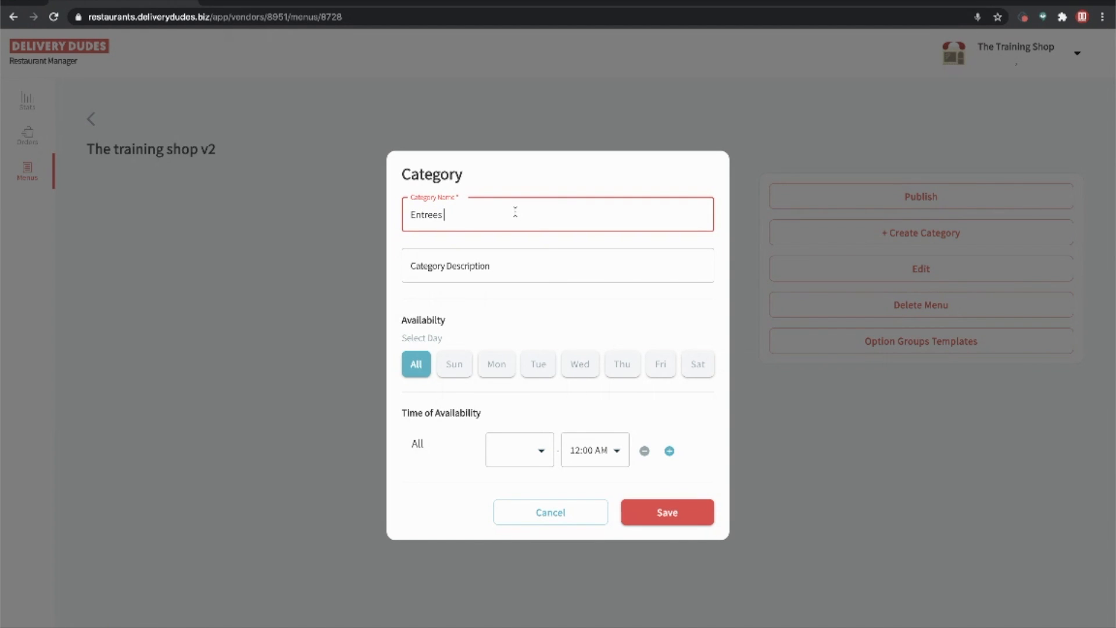
# Step: Enter "The best plates in the world!" as the Entrees category description
pyautogui.press('Tab')
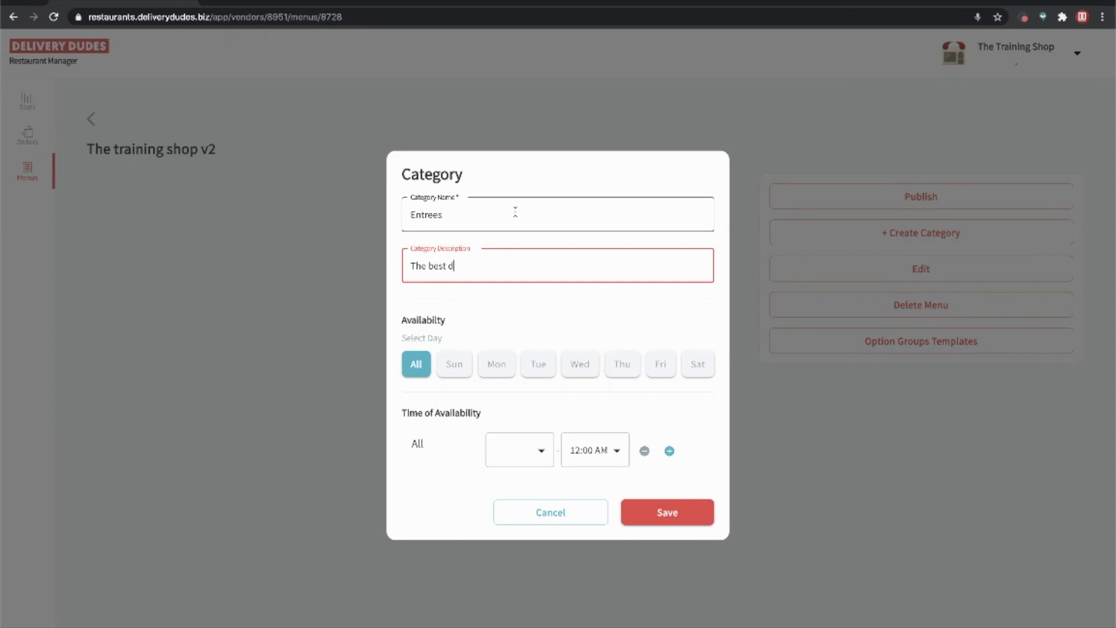
pyautogui.press('BackSpace')
pyautogui.press('BackSpace')
pyautogui.write('plagte')
pyautogui.write('ws')
pyautogui.press('BackSpace')
pyautogui.press('BackSpace')
pyautogui.write('s in the world')
pyautogui.click(500, 299)
pyautogui.click(560, 259)
pyautogui.write('@')
pyautogui.click(494, 329)
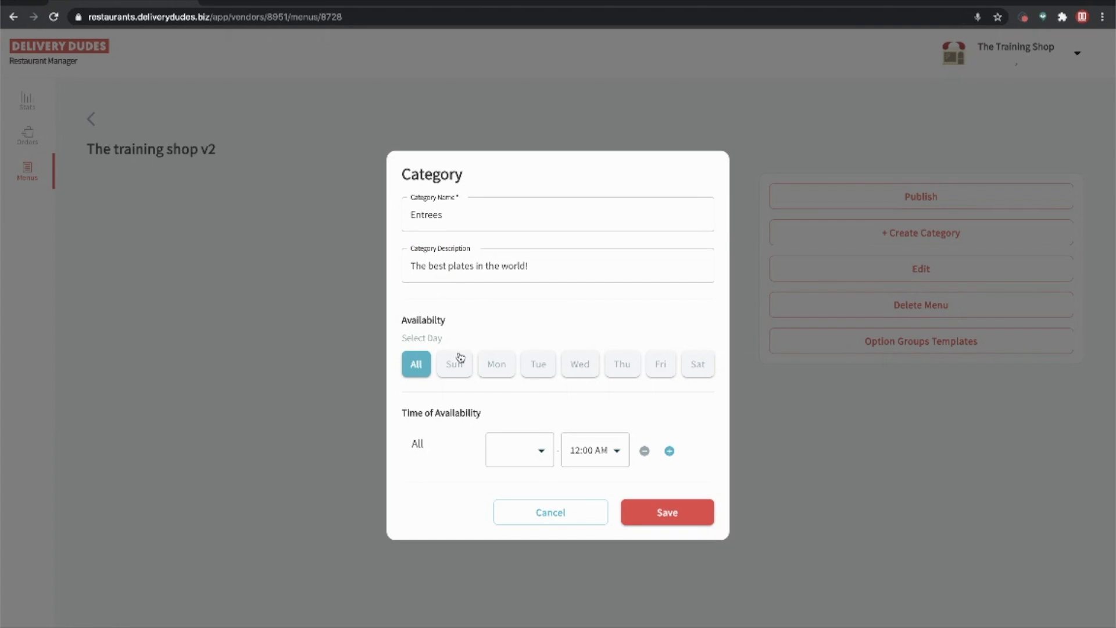
# Step: Set the Entrees category's availability to 12:00 PM to 08:00 PM on all days and save the category
pyautogui.click(517, 442)
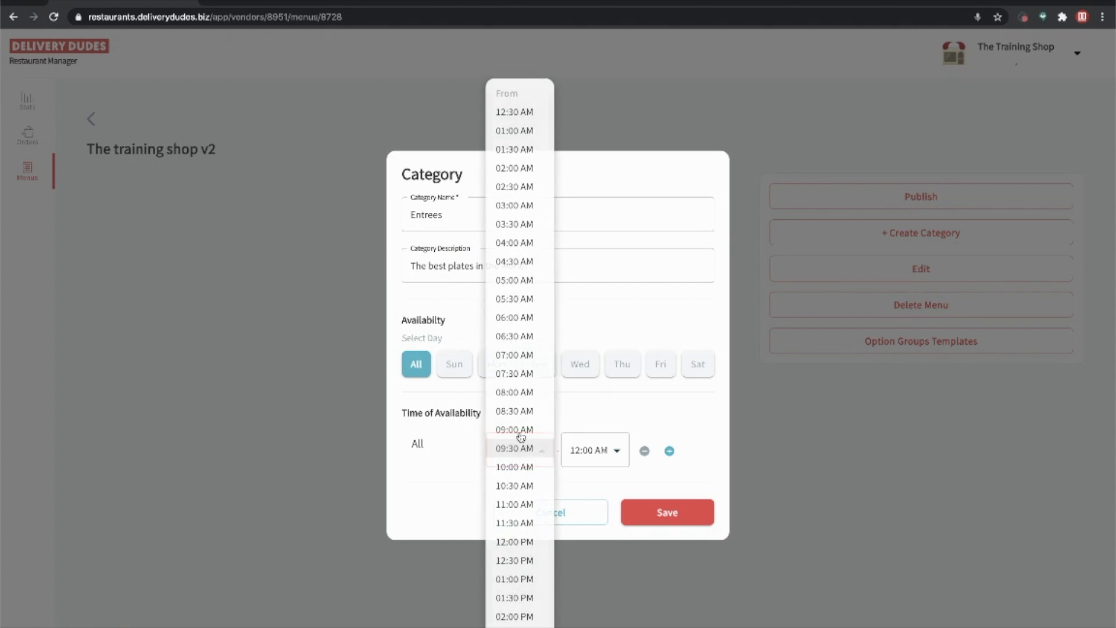
pyautogui.scroll(-2, 522, 491)
pyautogui.click(520, 490)
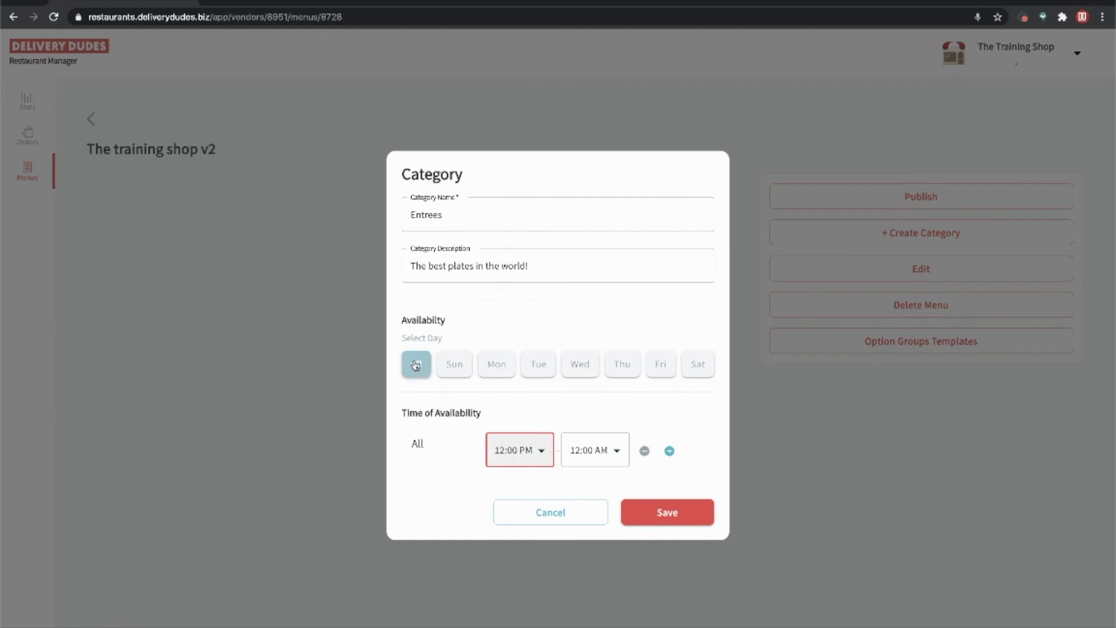
pyautogui.click(584, 450)
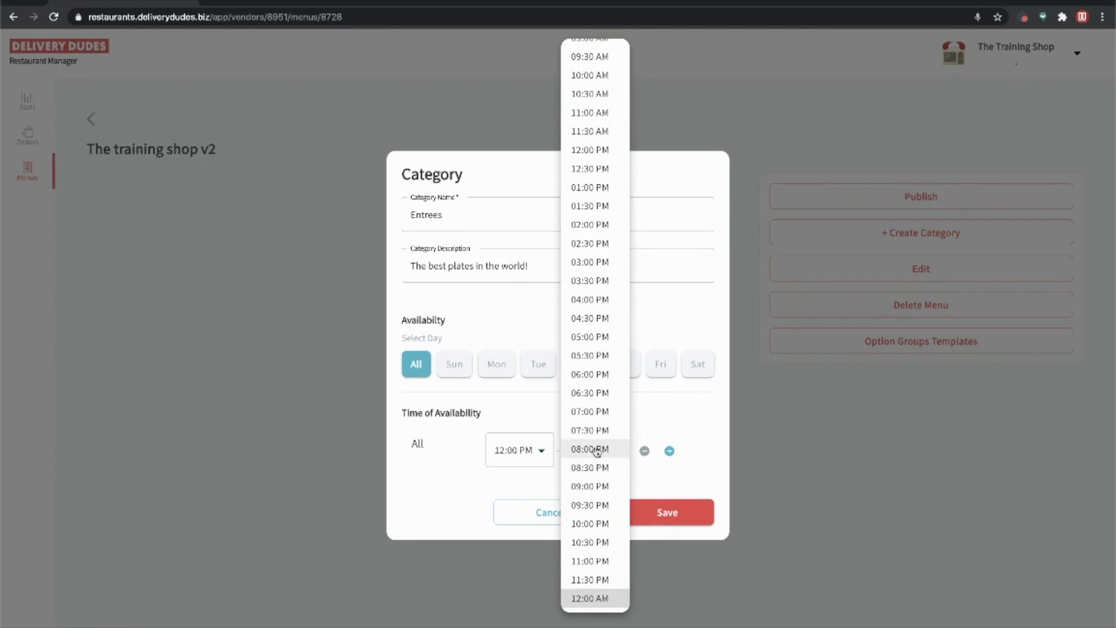
pyautogui.click(599, 448)
pyautogui.click(660, 520)
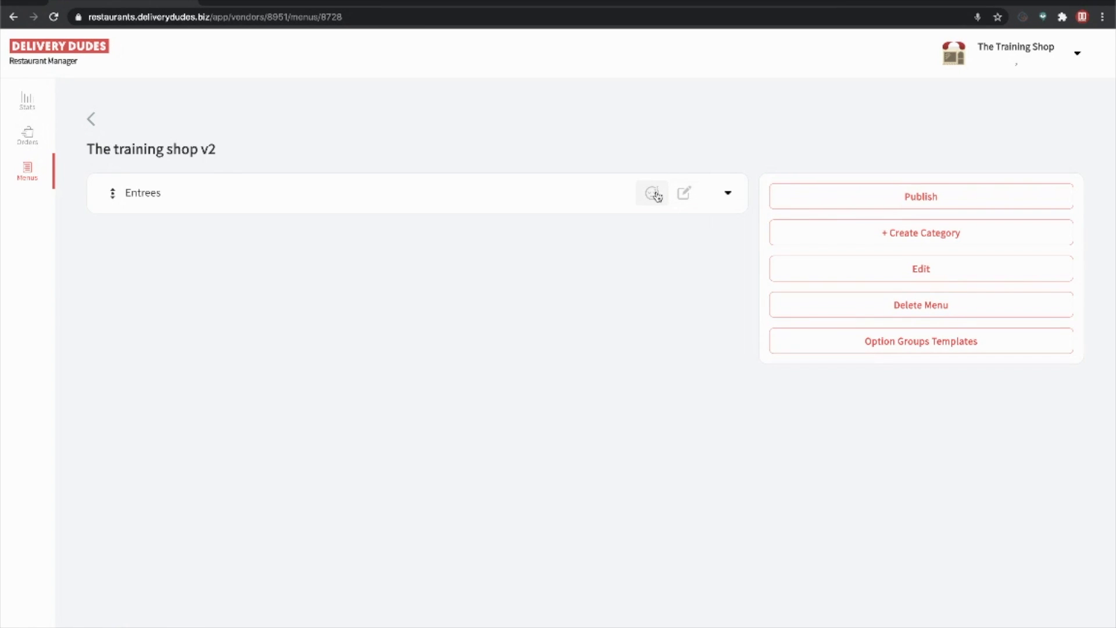
# Step: Review the Entrees category's settings and its snooze options without changing anything
pyautogui.click(687, 202)
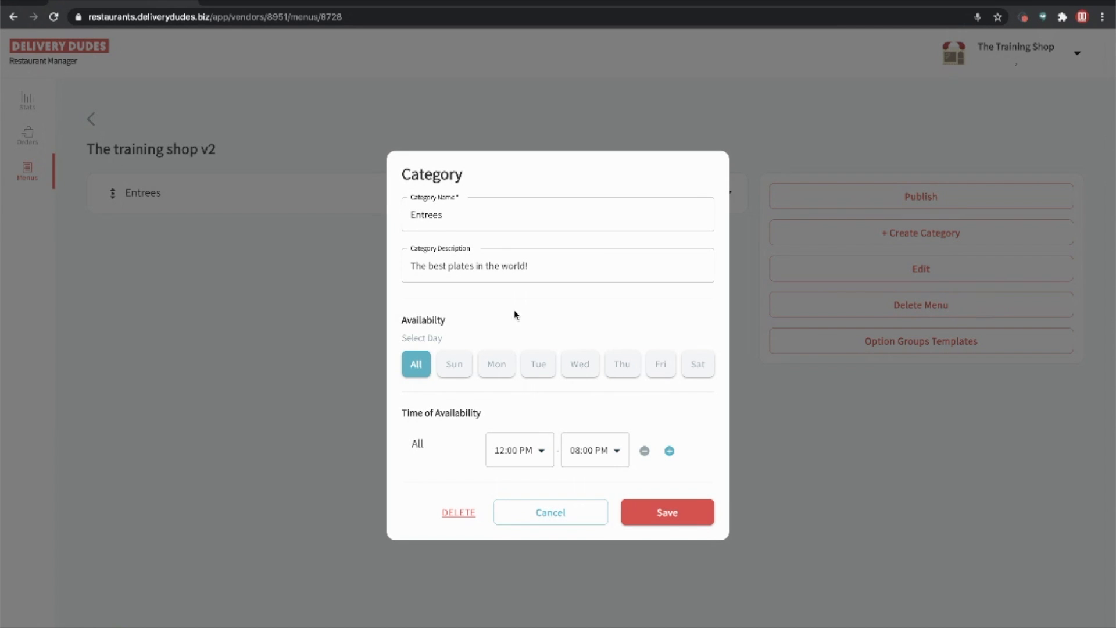
pyautogui.click(660, 521)
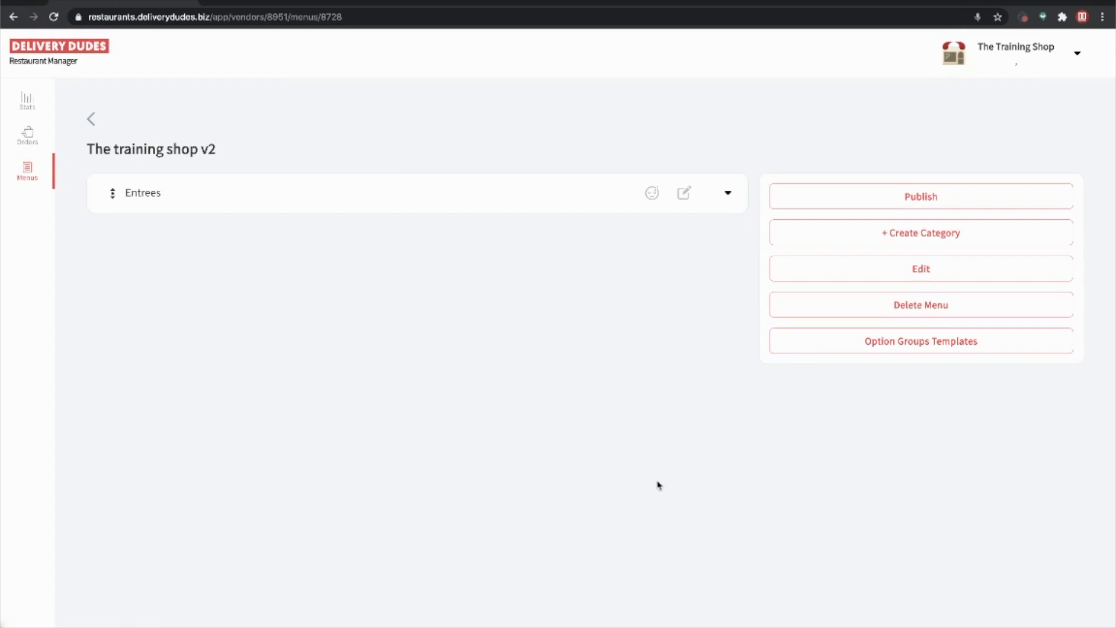
pyautogui.click(651, 199)
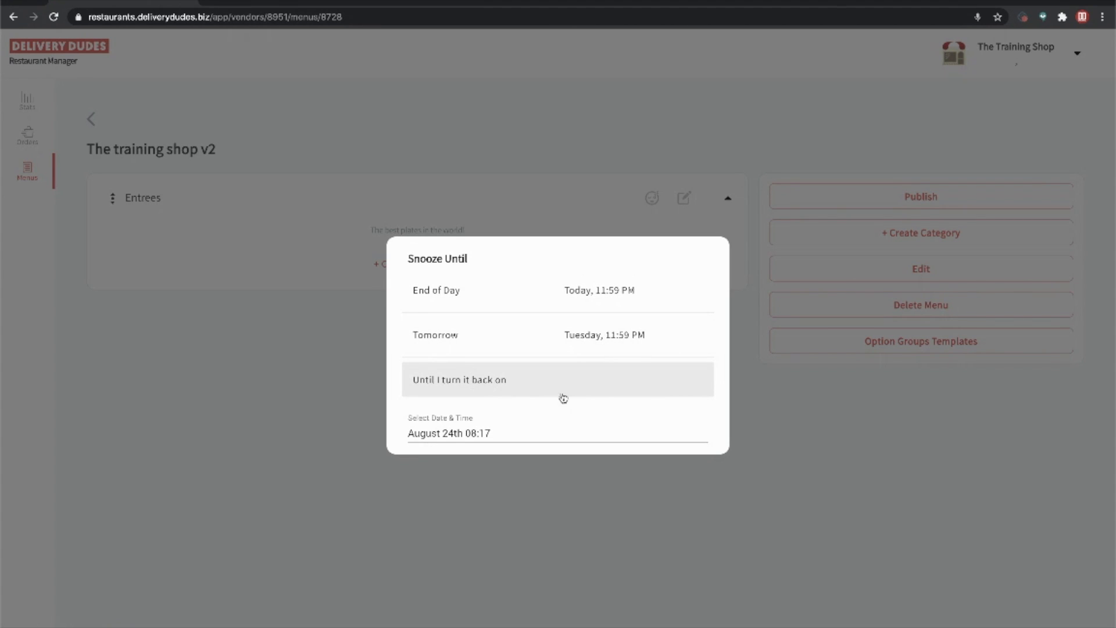
pyautogui.click(526, 506)
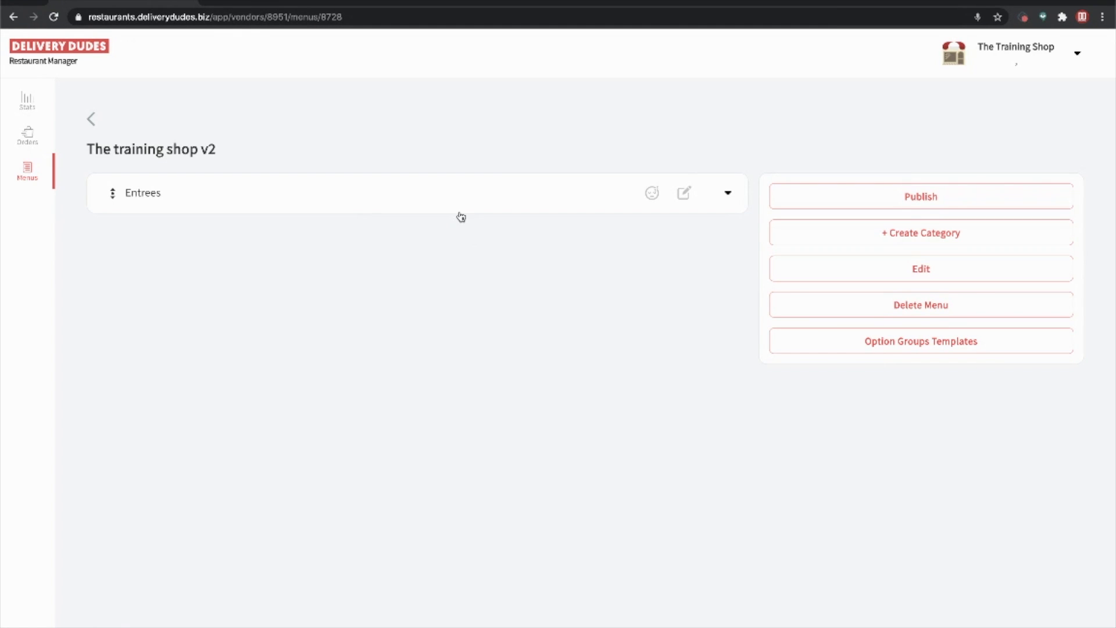
# Step: Create a product in the Entrees category named The Best Steak with a price of $20.99
pyautogui.click(449, 196)
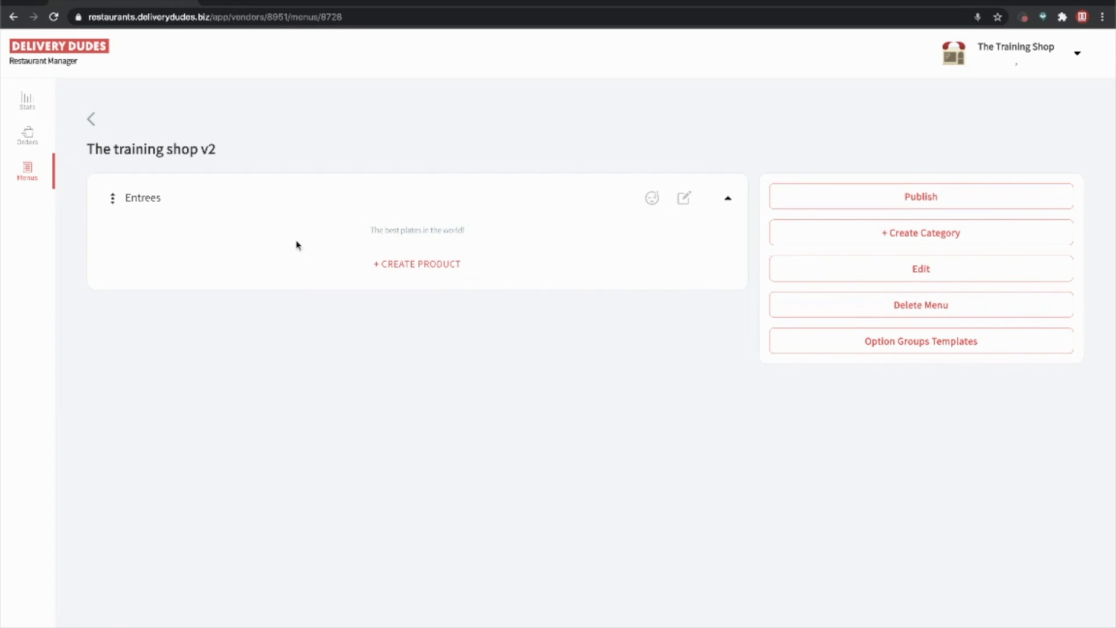
pyautogui.click(416, 265)
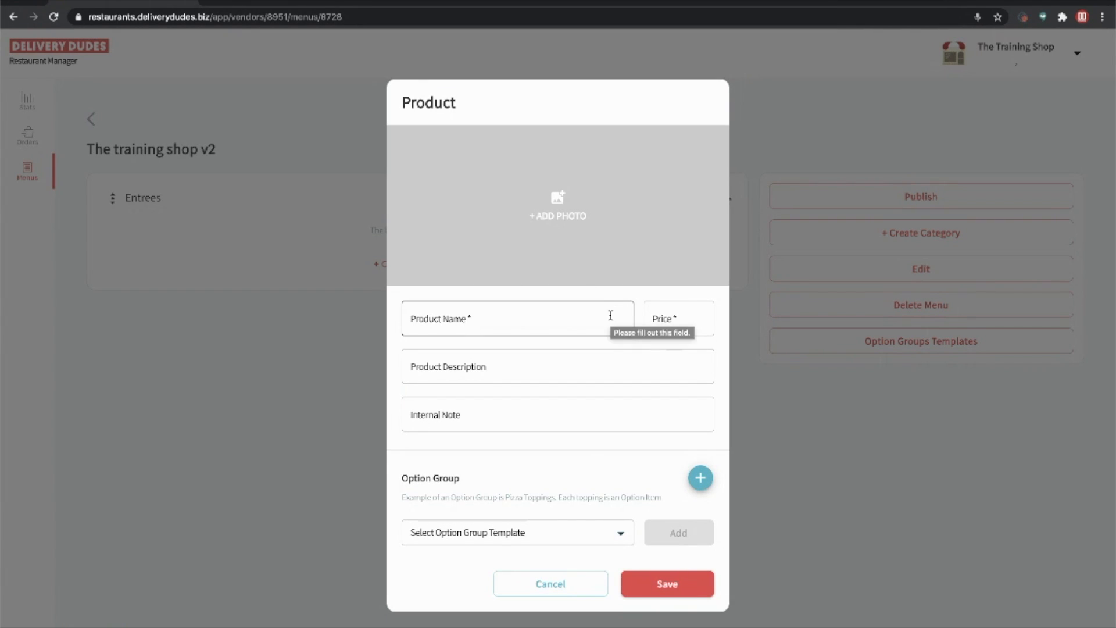
pyautogui.click(484, 320)
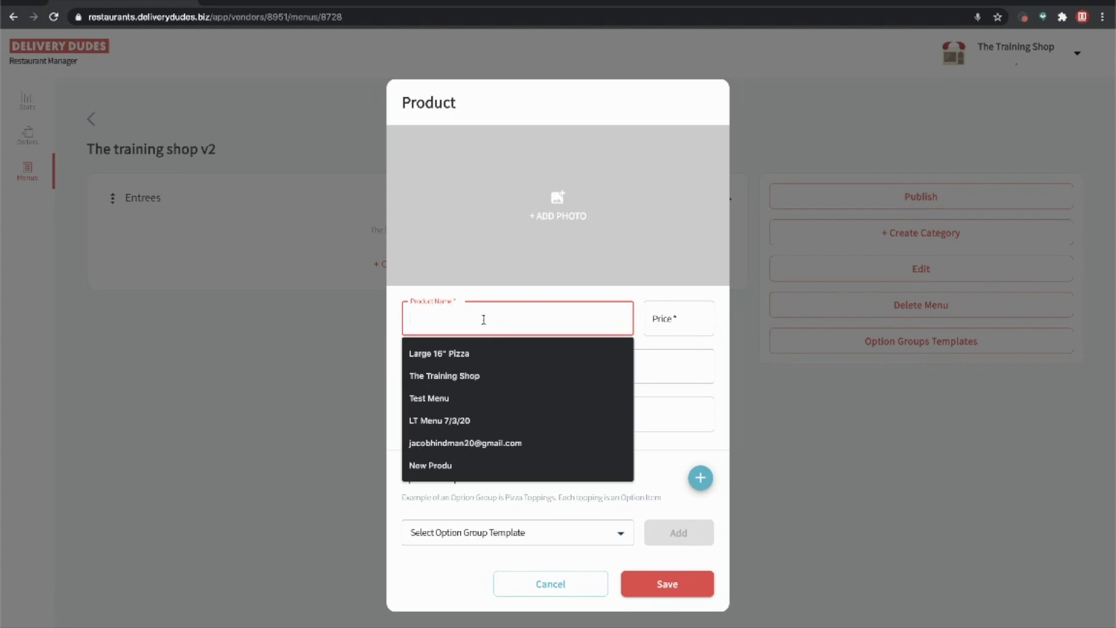
pyautogui.write('The B')
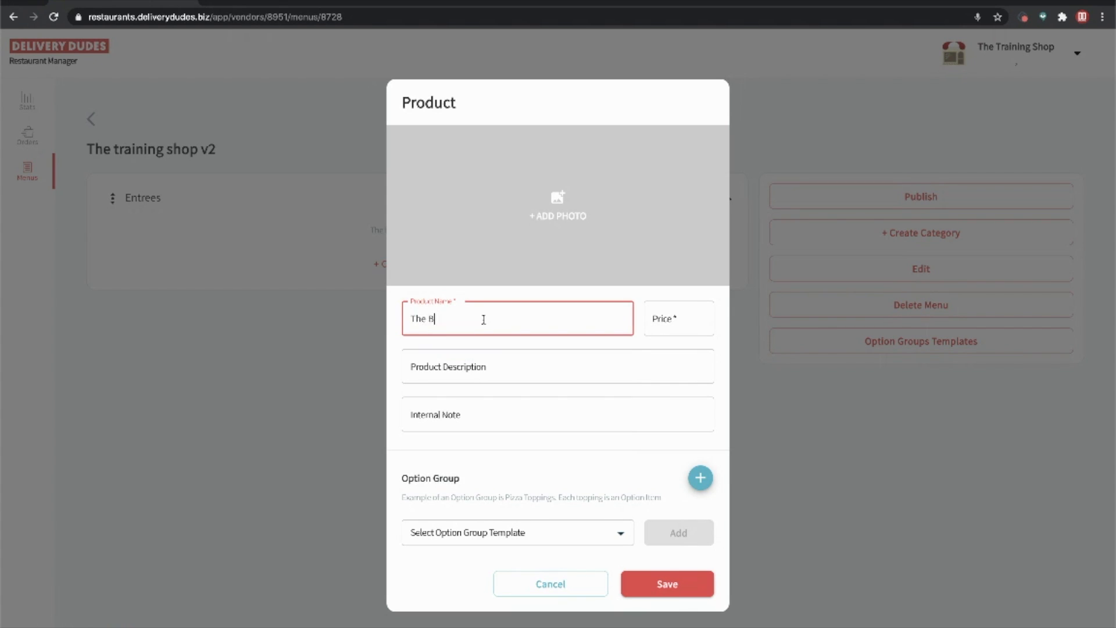
pyautogui.write('est Steak')
pyautogui.press('Tab')
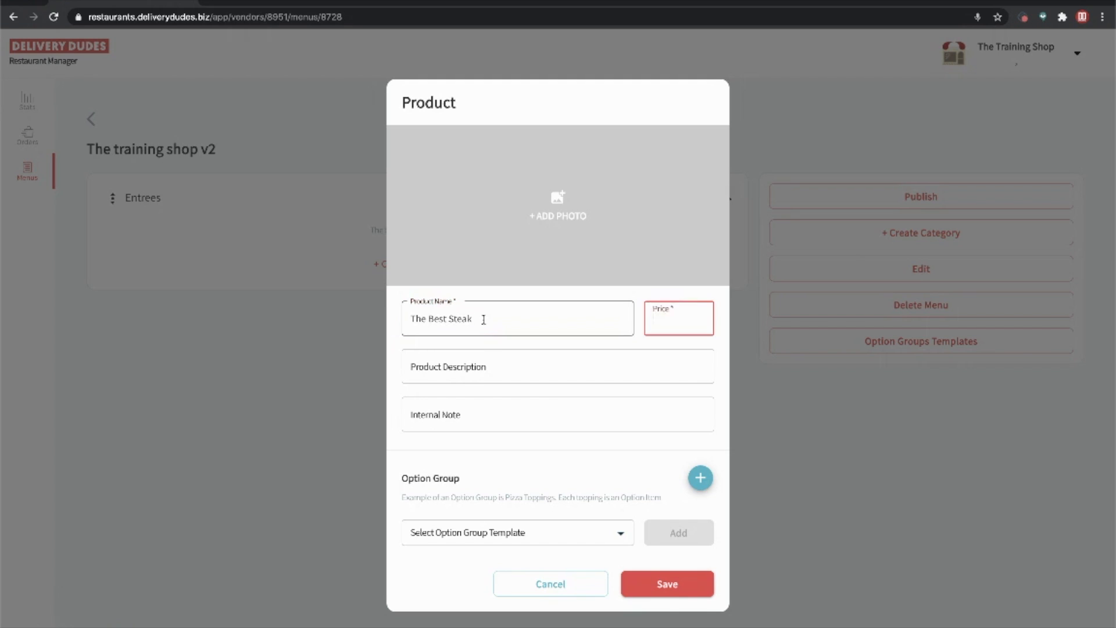
pyautogui.write('2000')
pyautogui.press('BackSpace')
pyautogui.press('BackSpace')
# Step: Enter "Tender steak with your choice of side" as the product description
pyautogui.click(445, 358)
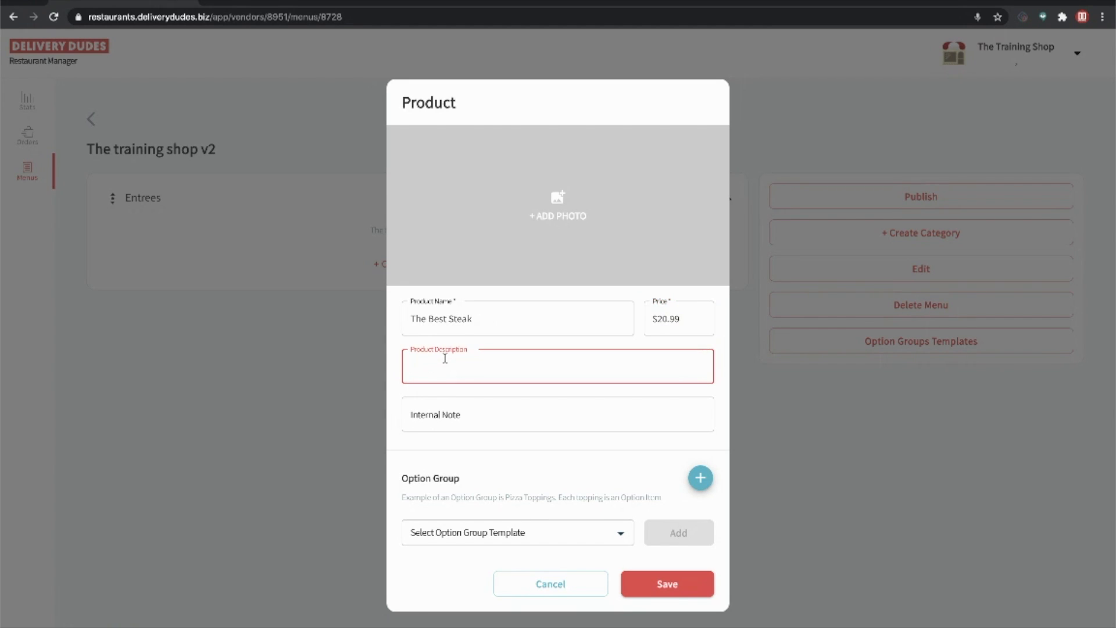
pyautogui.write('Tender steak with your choice of side')
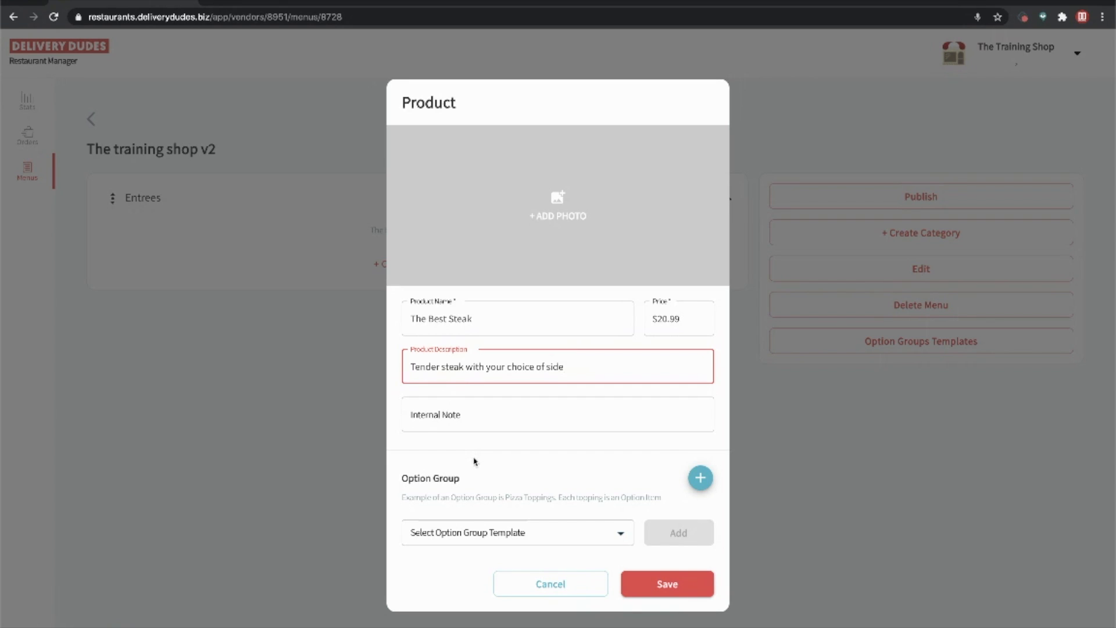
pyautogui.click(483, 334)
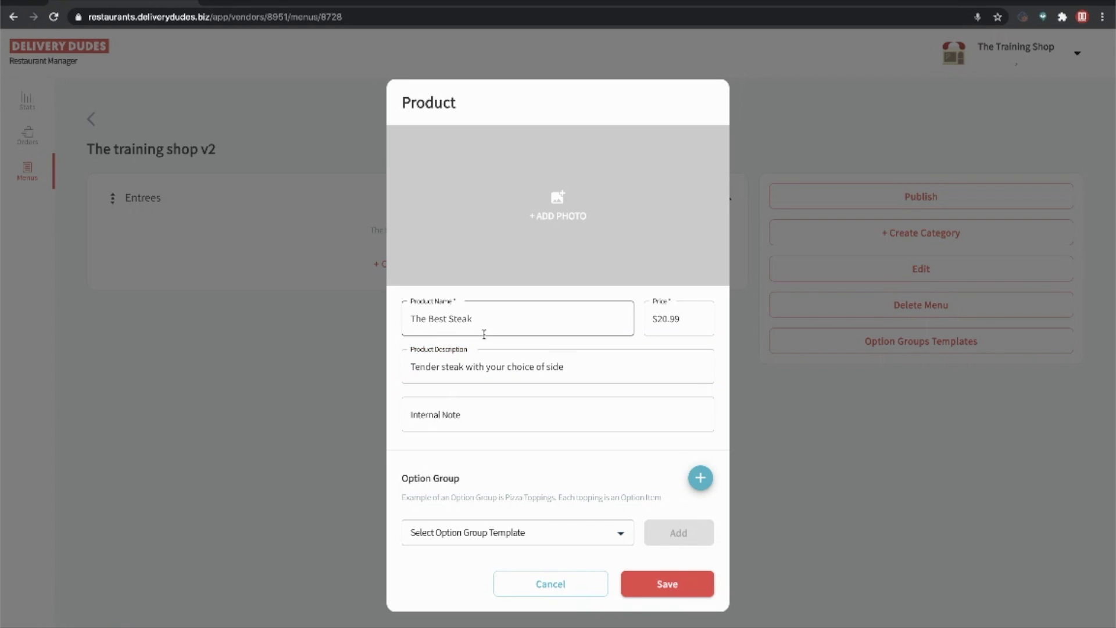
# Step: Add the internal note "Please make sure customers select a temperature for cook time." to the product
pyautogui.click(462, 415)
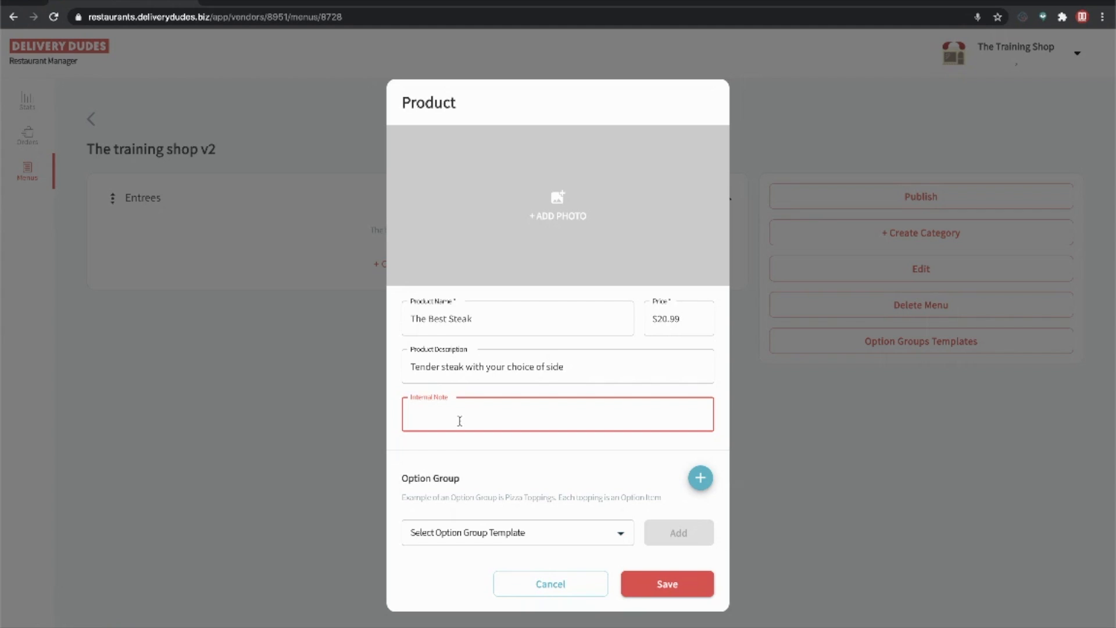
pyautogui.write('Please mke sure customers selec')
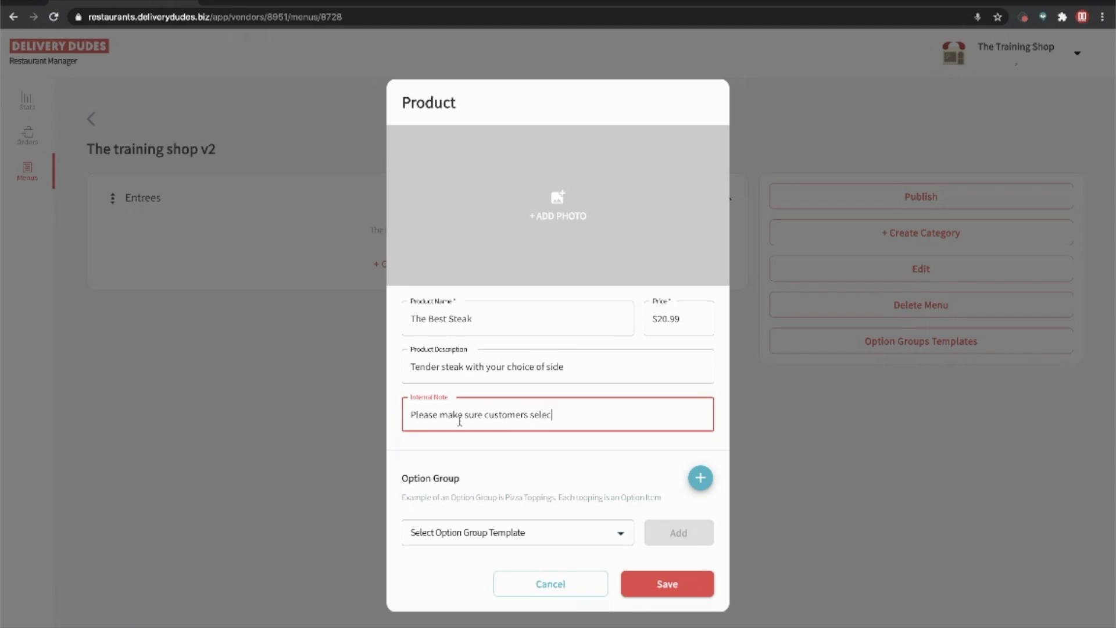
pyautogui.write('t a temperature for cook time.')
pyautogui.click(489, 447)
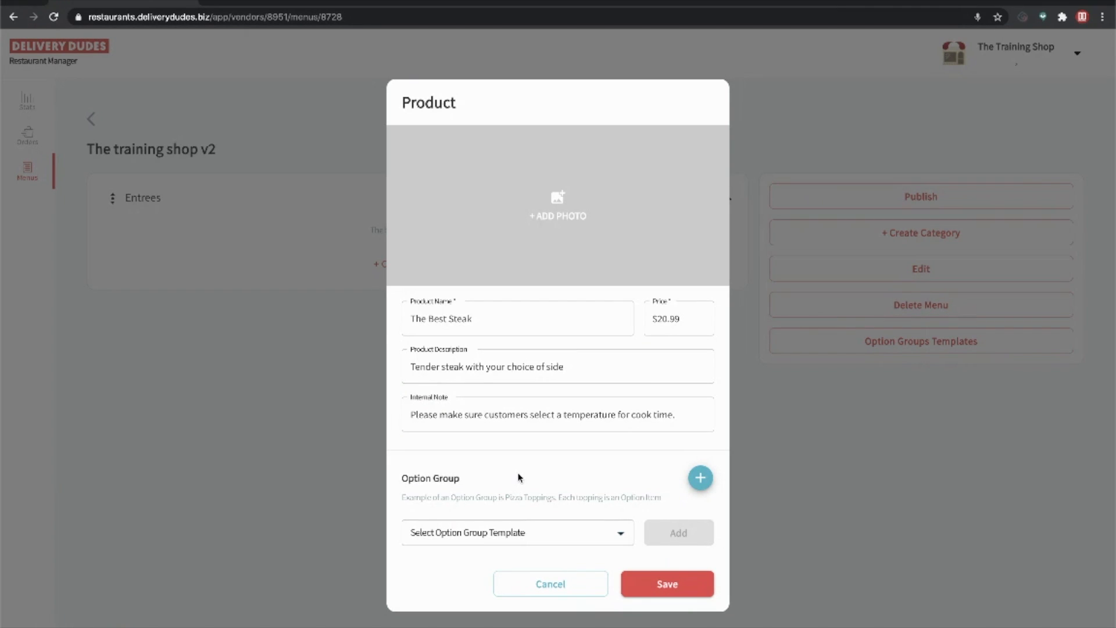
# Step: Add the Sides option group template to The Best Steak
pyautogui.click(505, 531)
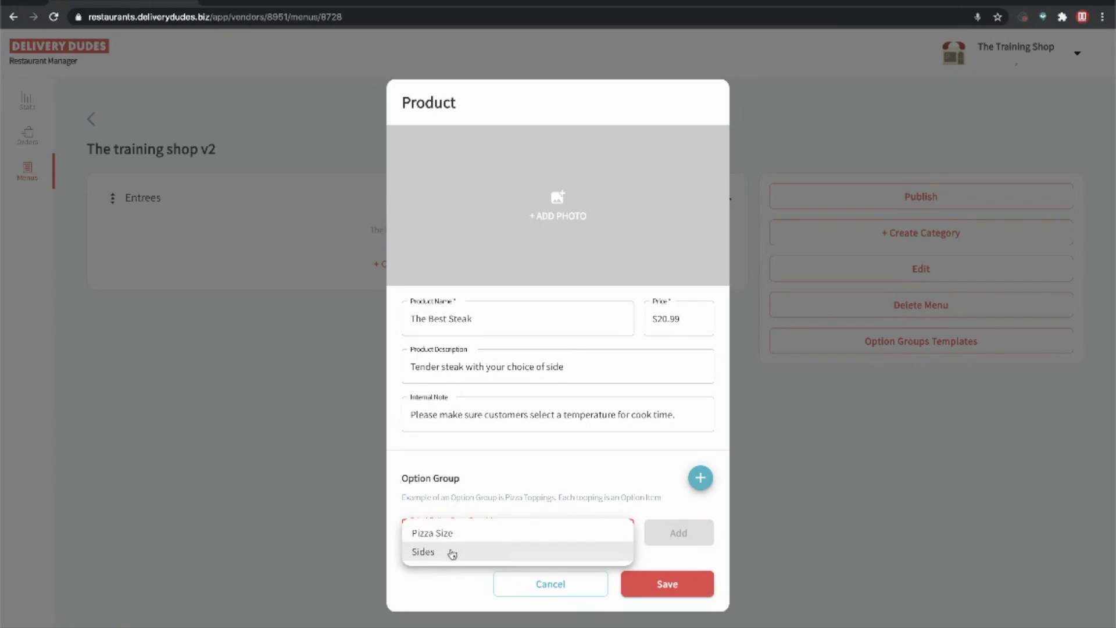
pyautogui.click(452, 552)
pyautogui.click(691, 531)
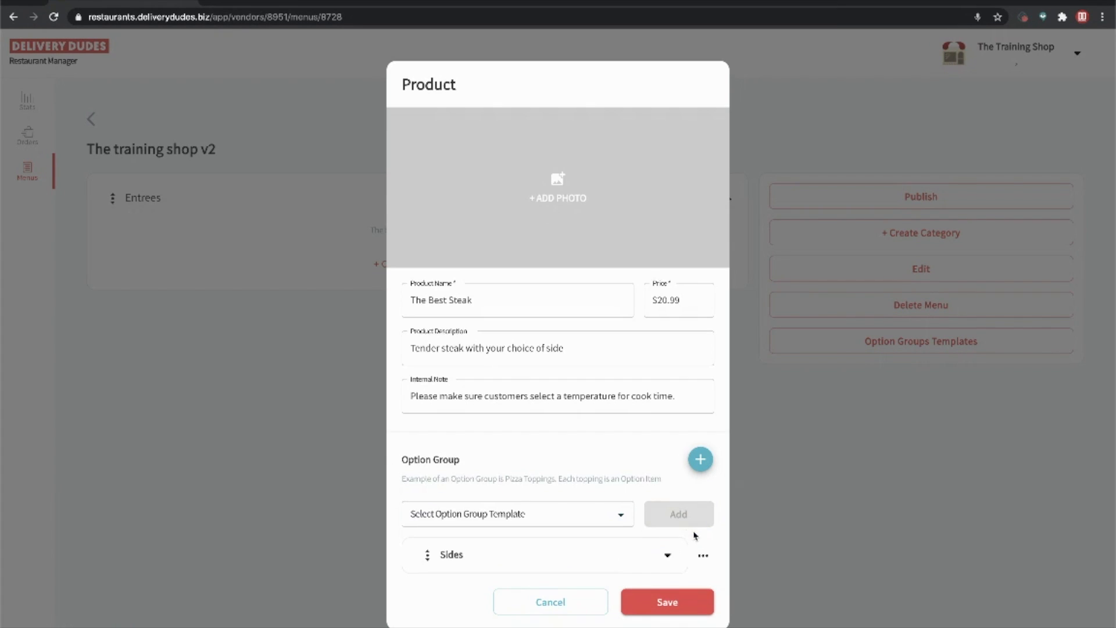
# Step: In the product's Sides option group, rename the Mac & Cheese item to Truffle Fries, save the group and collapse it
pyautogui.click(570, 559)
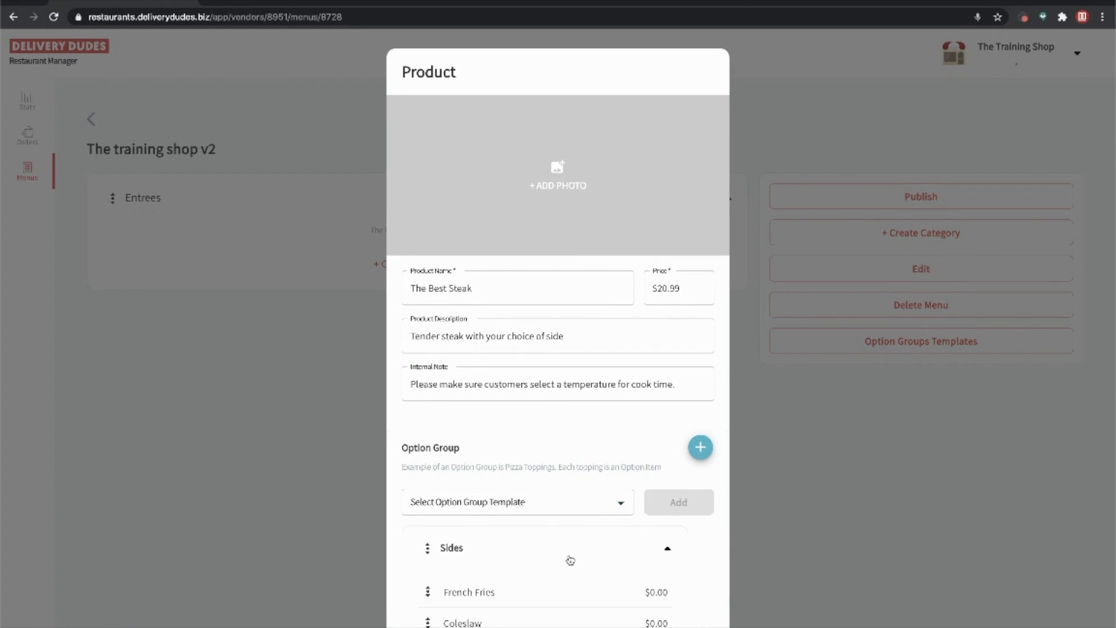
pyautogui.scroll(-3, 570, 559)
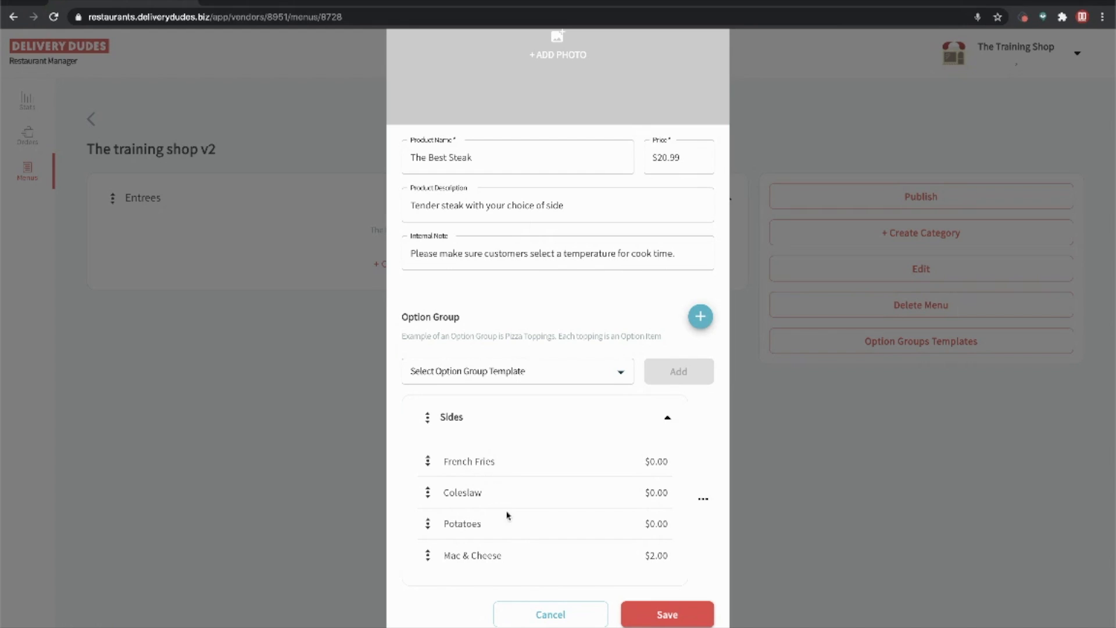
pyautogui.click(703, 498)
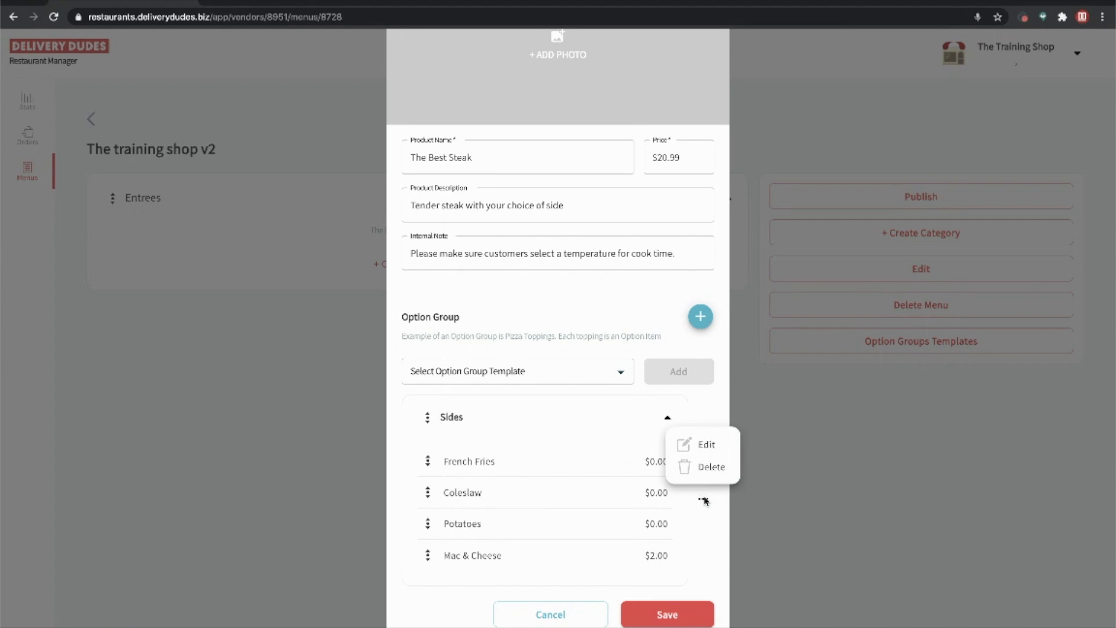
pyautogui.click(708, 445)
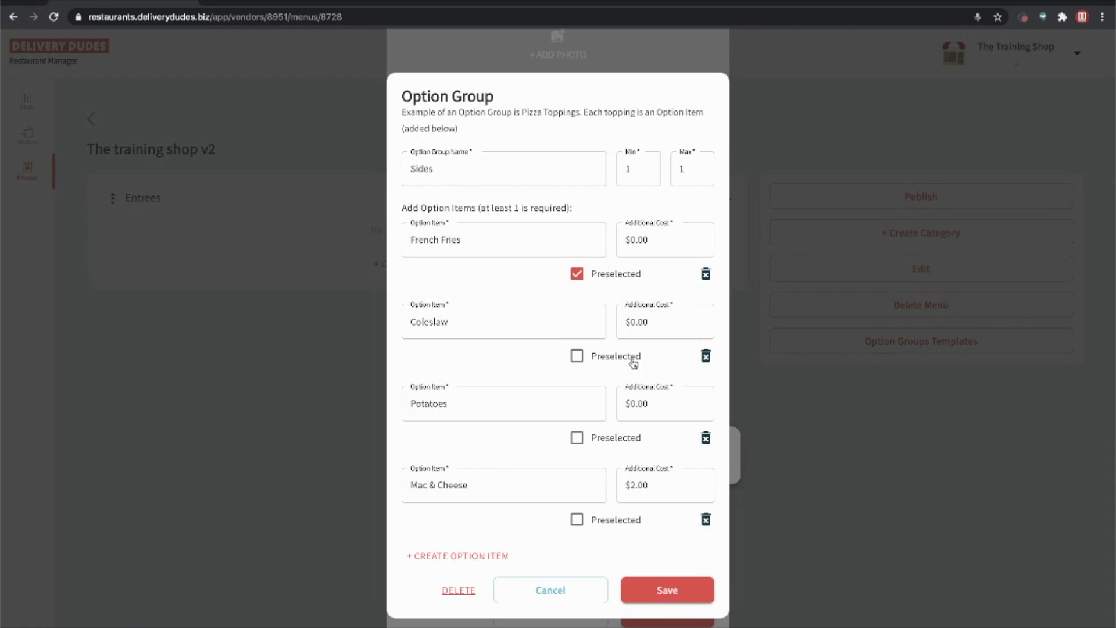
pyautogui.tripleClick(488, 484)
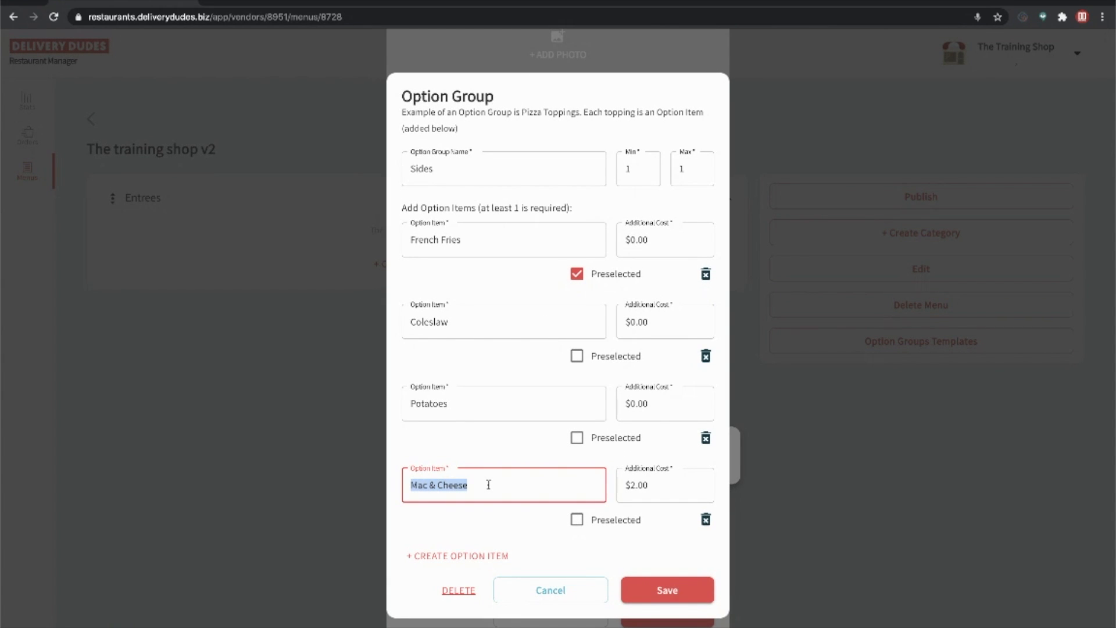
pyautogui.write('Tur')
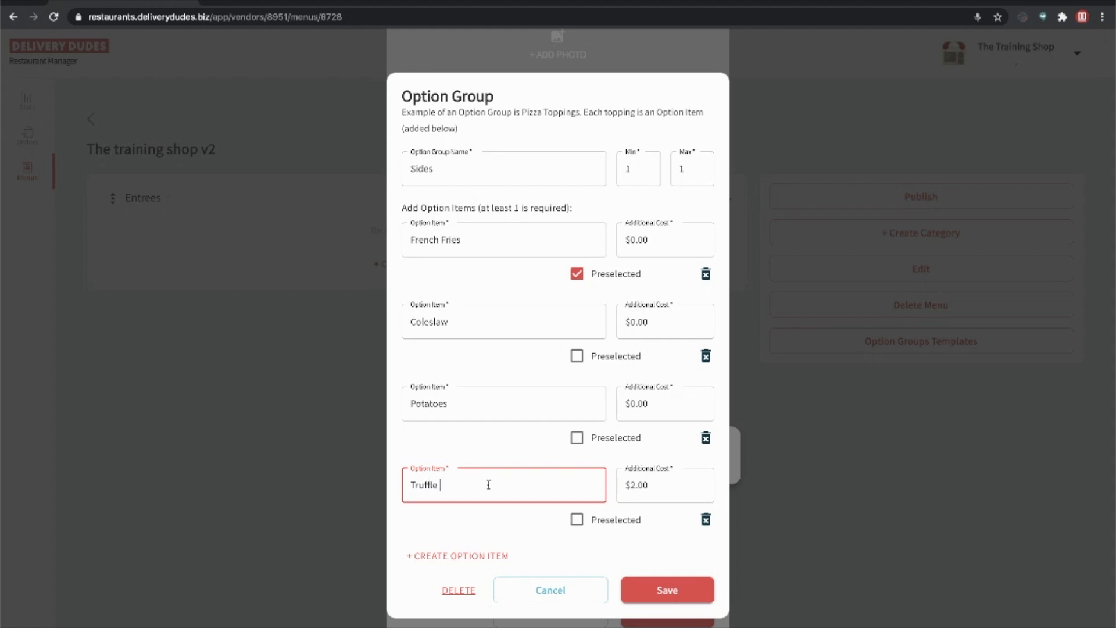
pyautogui.click(667, 596)
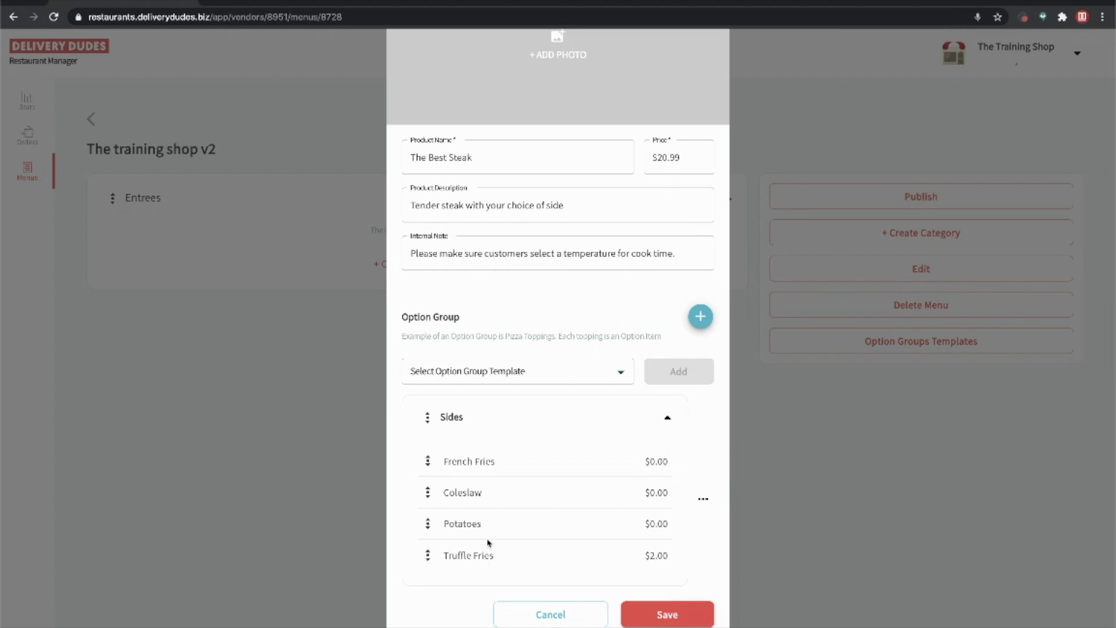
pyautogui.click(499, 415)
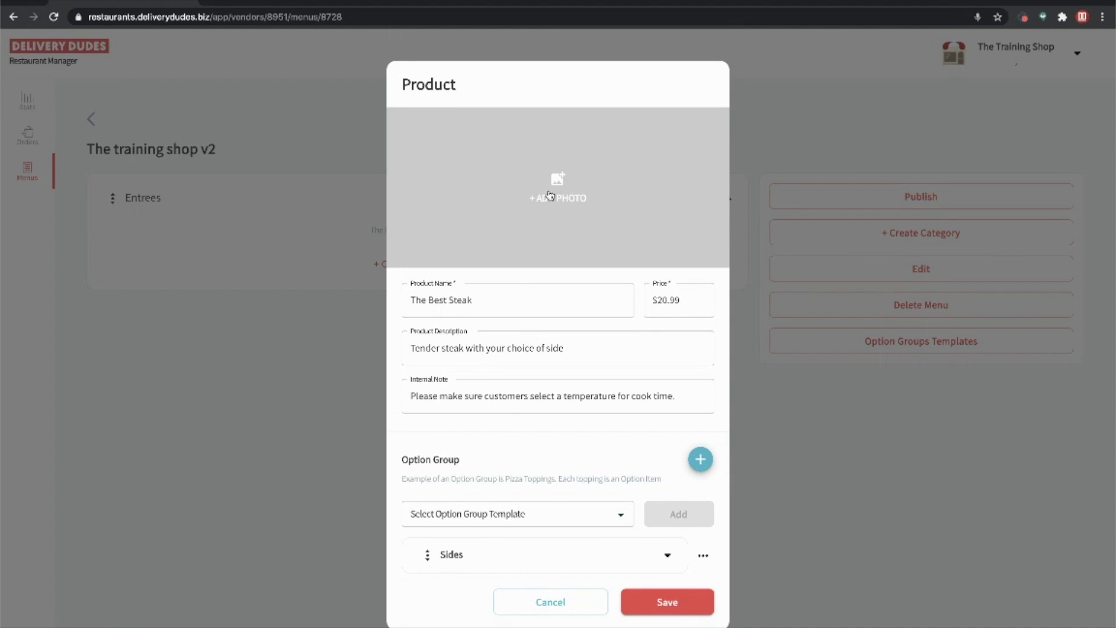
# Step: Upload Screen Shot 2020-08-11 at 10.10.21 AM from the iCloud Desktop folder as the product photo
pyautogui.click(548, 195)
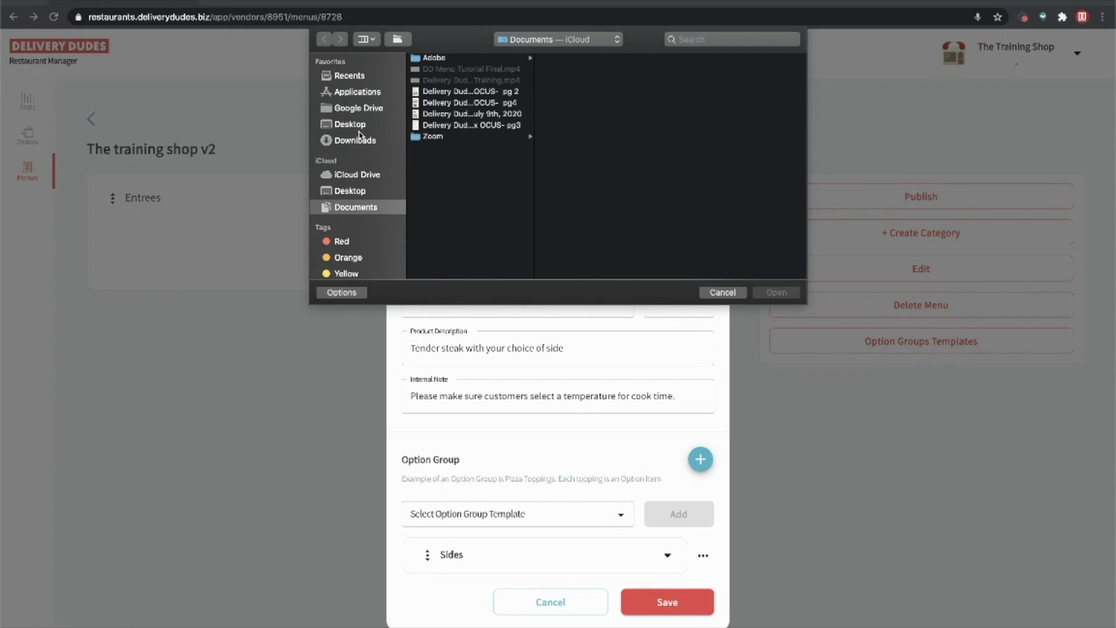
pyautogui.scroll(-5, 359, 186)
pyautogui.scroll(5, 359, 192)
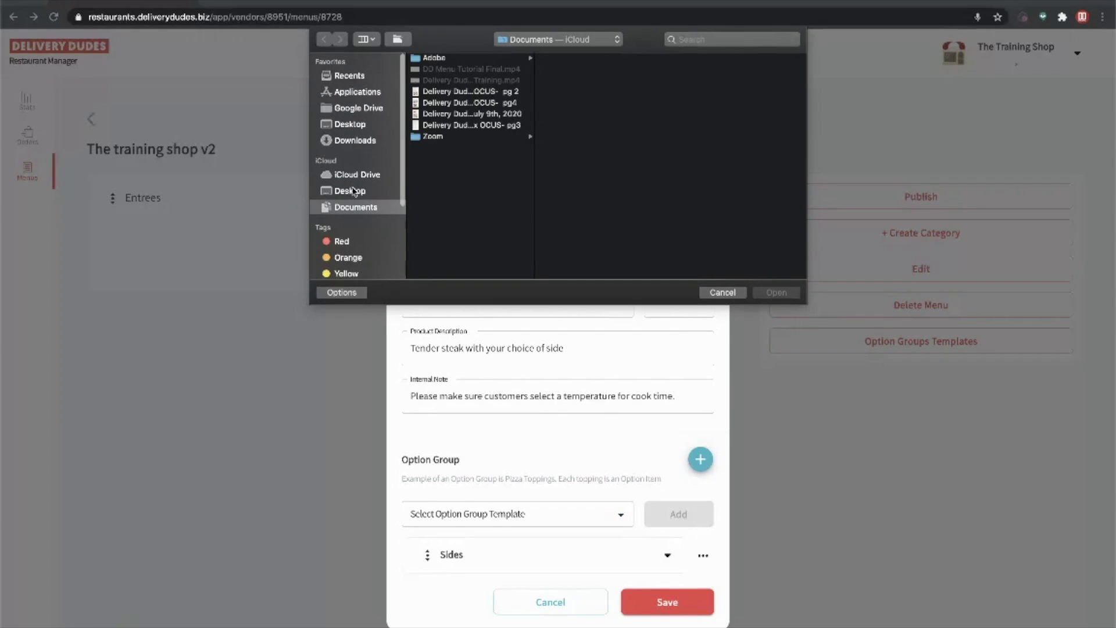
pyautogui.click(354, 192)
pyautogui.scroll(-2, 455, 205)
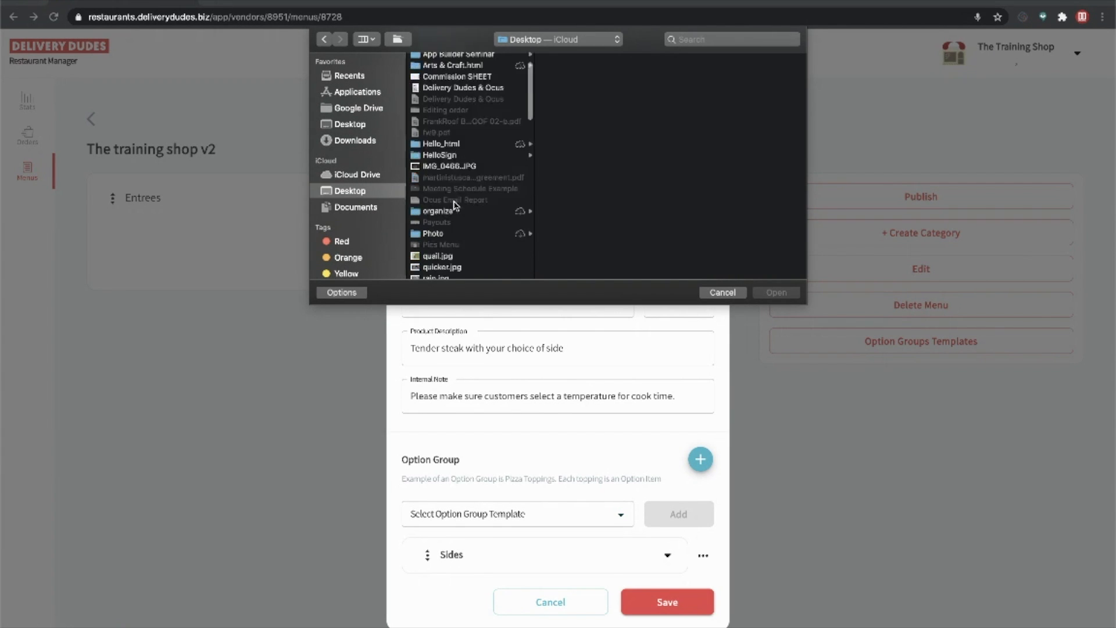
pyautogui.scroll(-5, 455, 204)
pyautogui.scroll(-5, 452, 199)
pyautogui.scroll(-4, 452, 198)
pyautogui.click(437, 205)
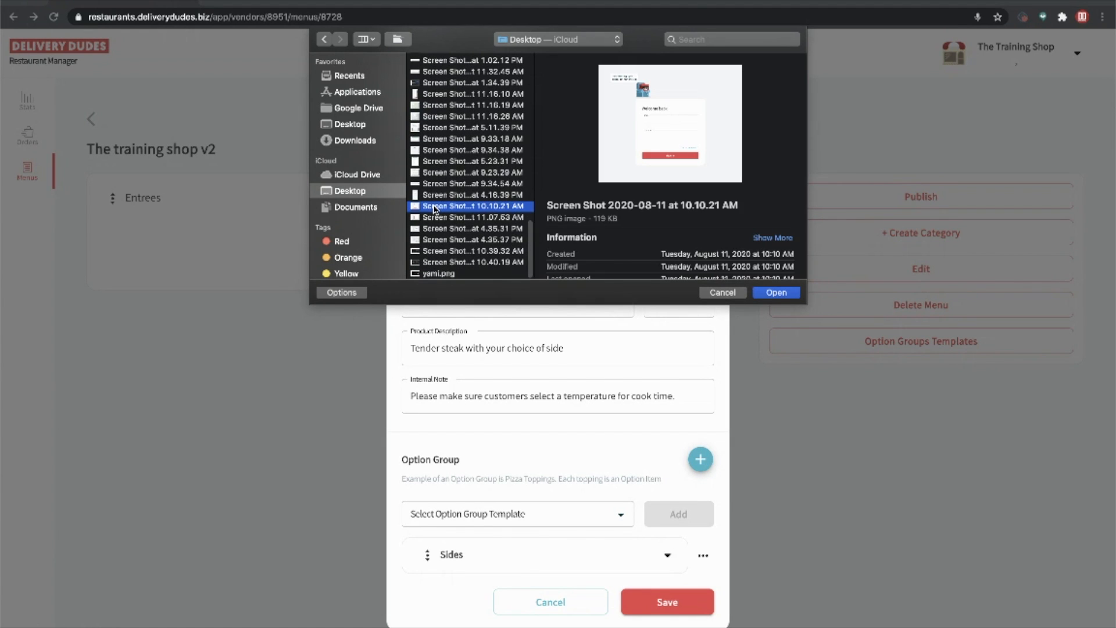
pyautogui.click(776, 294)
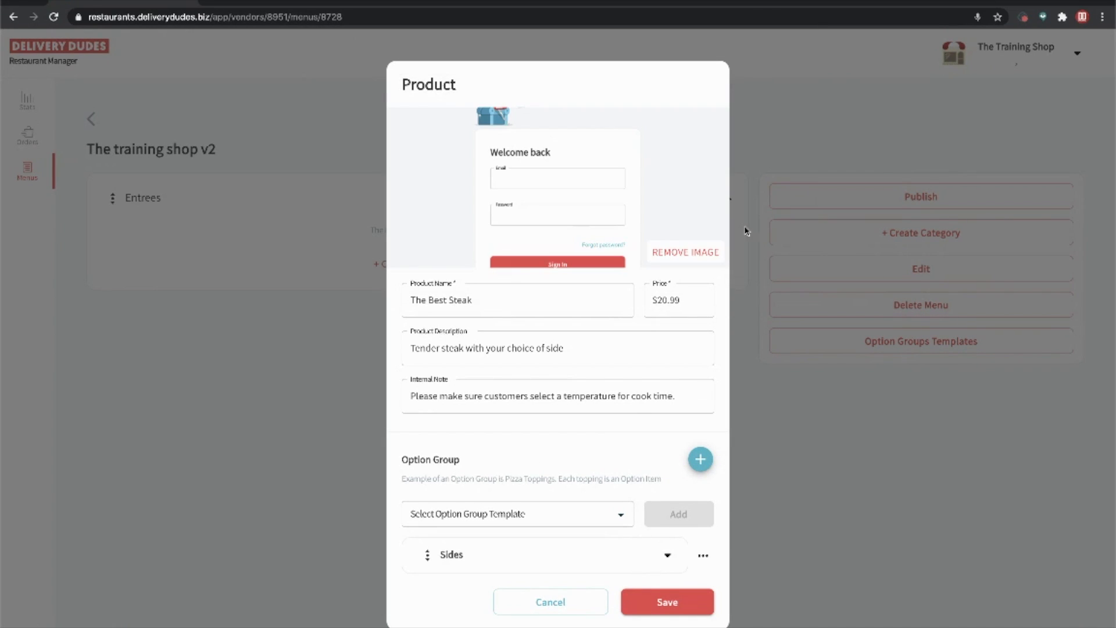
# Step: Save The Best Steak product with its current photo
pyautogui.click(622, 222)
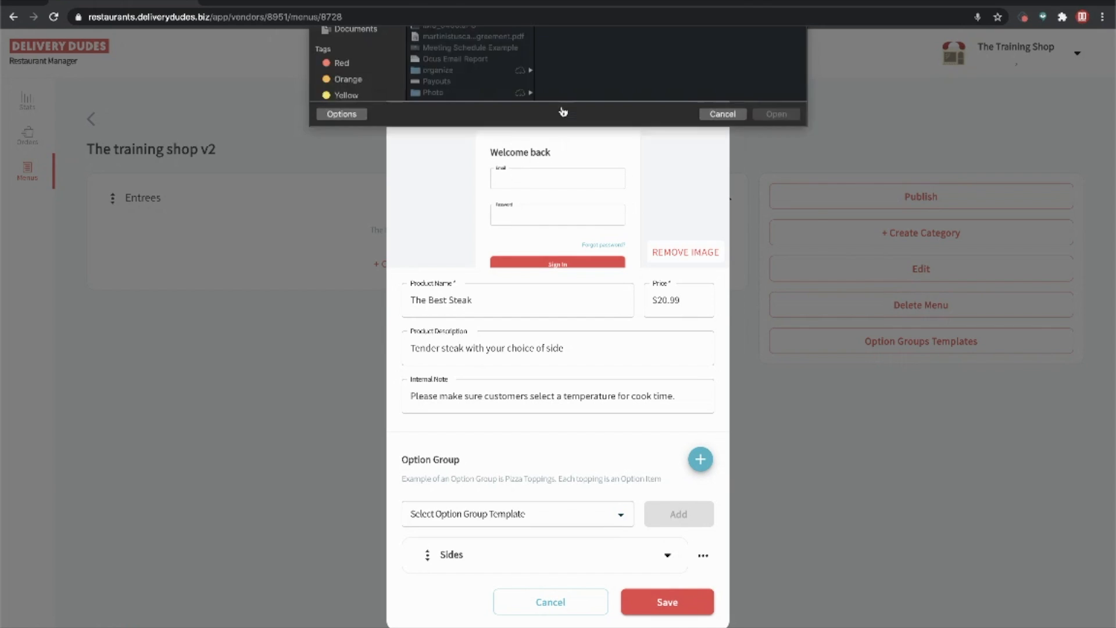
pyautogui.click(722, 290)
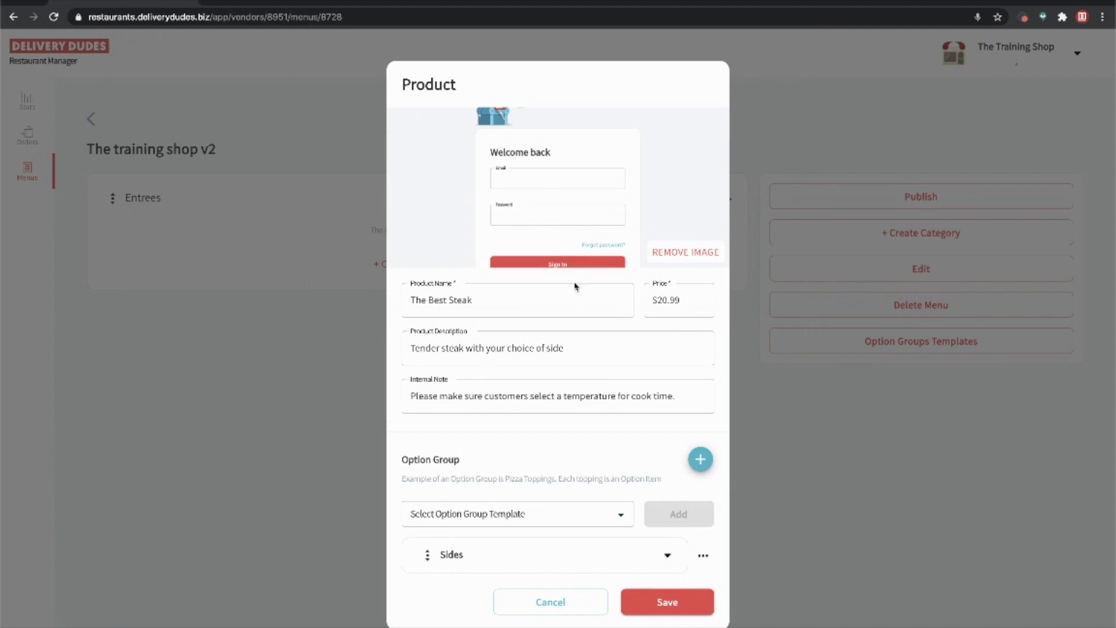
pyautogui.click(665, 609)
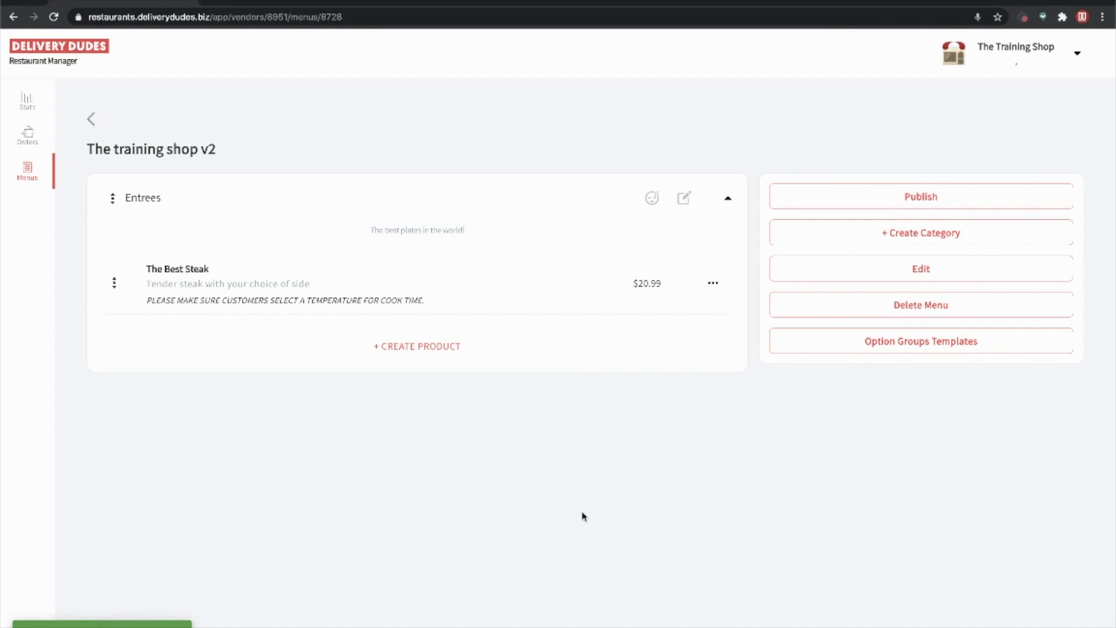
pyautogui.click(713, 283)
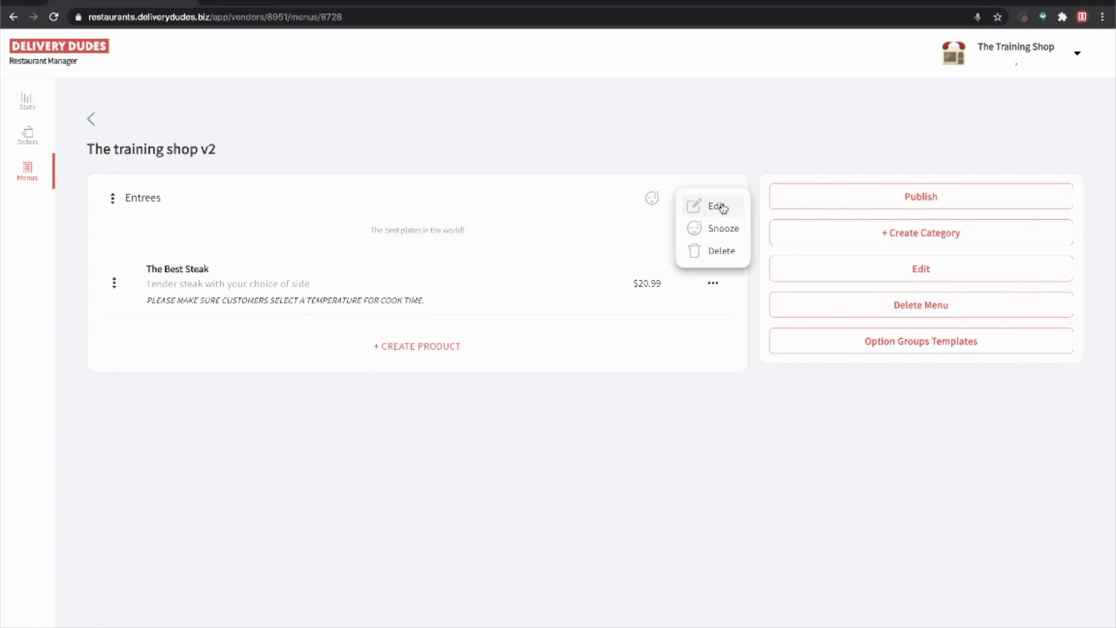
pyautogui.click(713, 284)
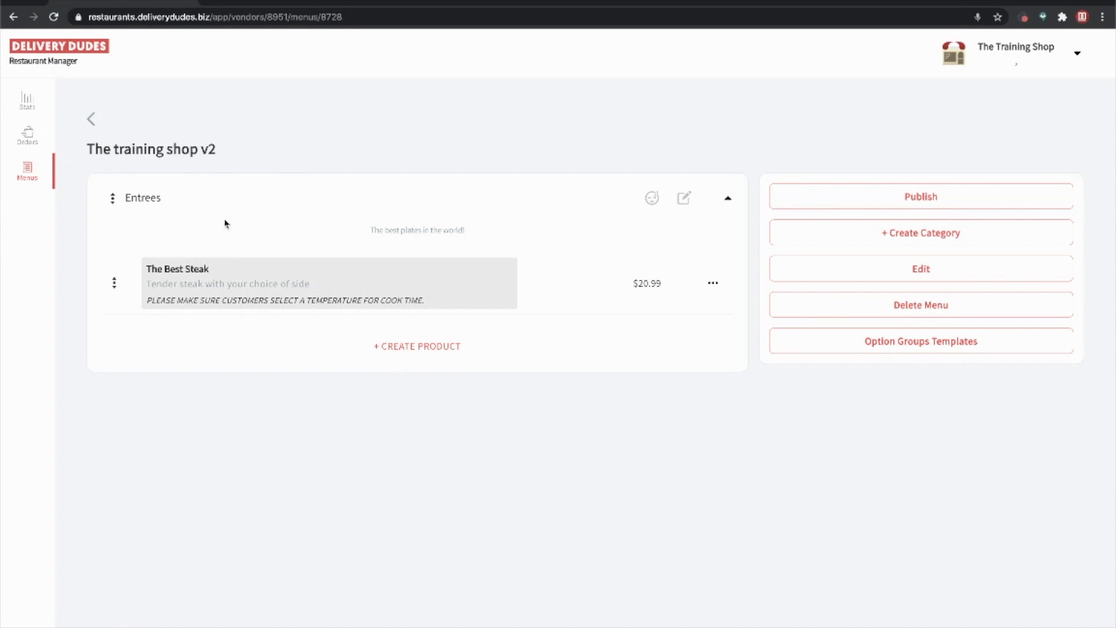
# Step: Return to the menu list, unpublish The Training Shop menu and publish The training shop v2 in its place
pyautogui.click(92, 120)
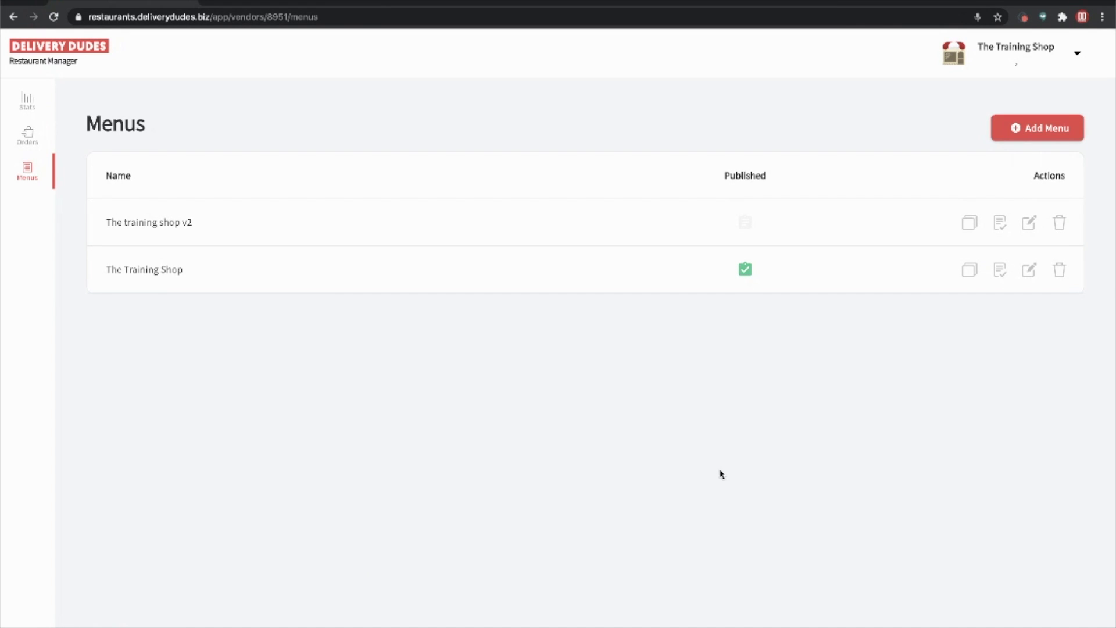
pyautogui.click(999, 270)
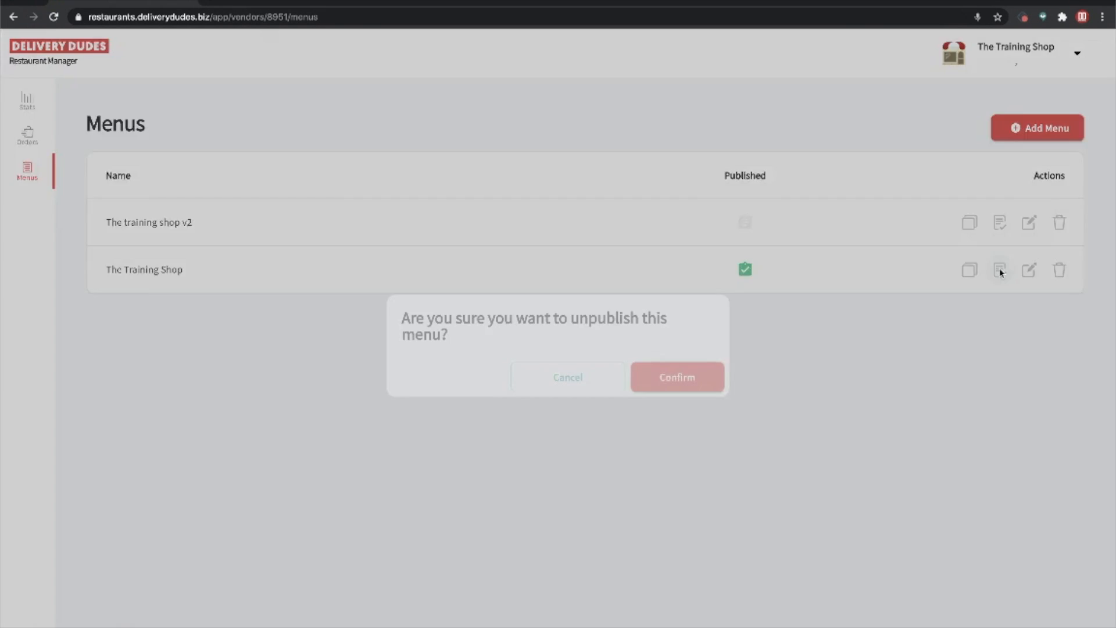
pyautogui.click(657, 377)
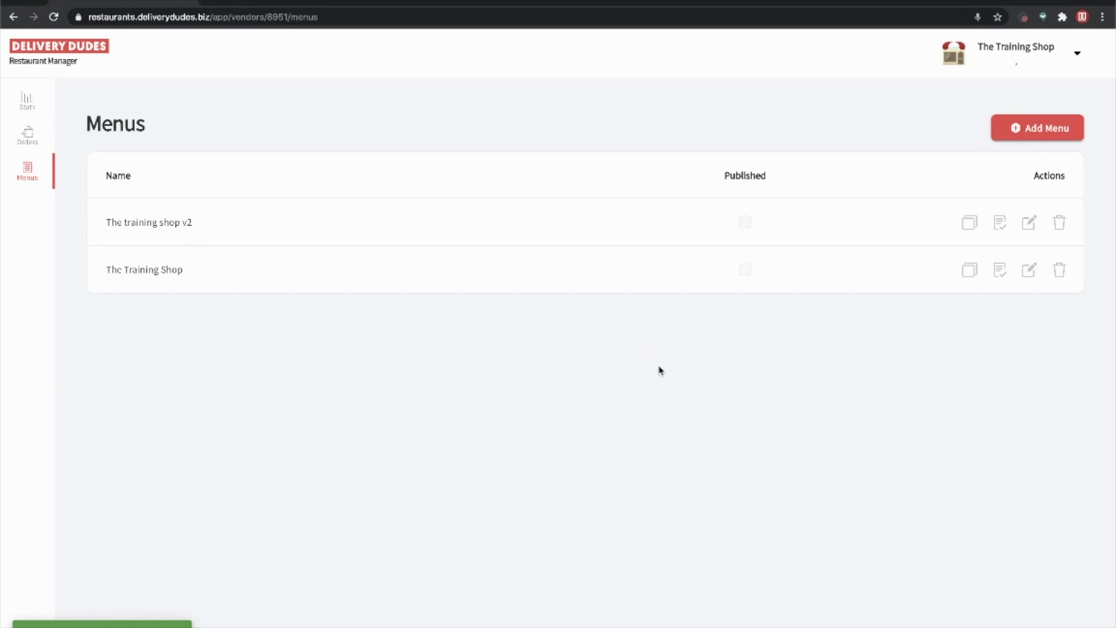
pyautogui.click(1004, 228)
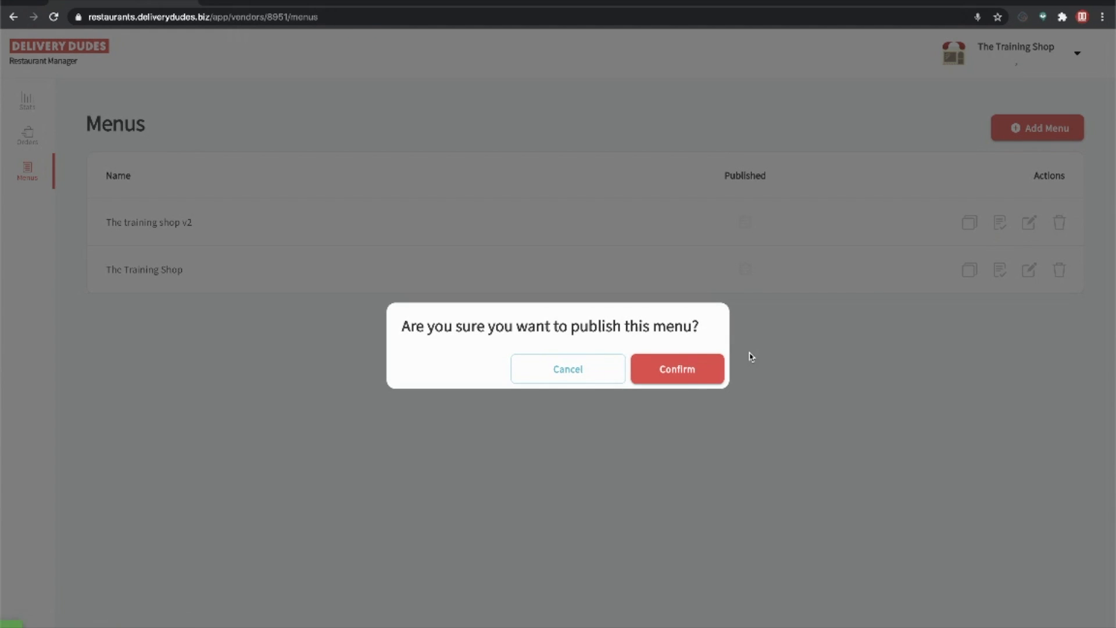
pyautogui.click(688, 380)
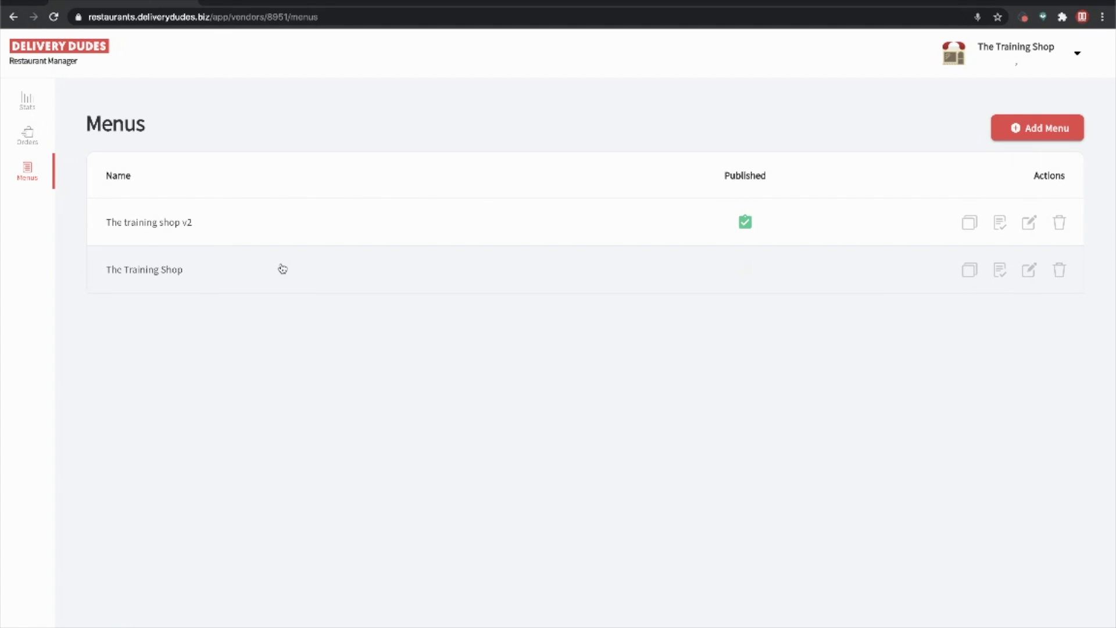
# Step: Reverse the menu swap by unpublishing The training shop v2 and publishing The Training Shop again
pyautogui.click(1006, 227)
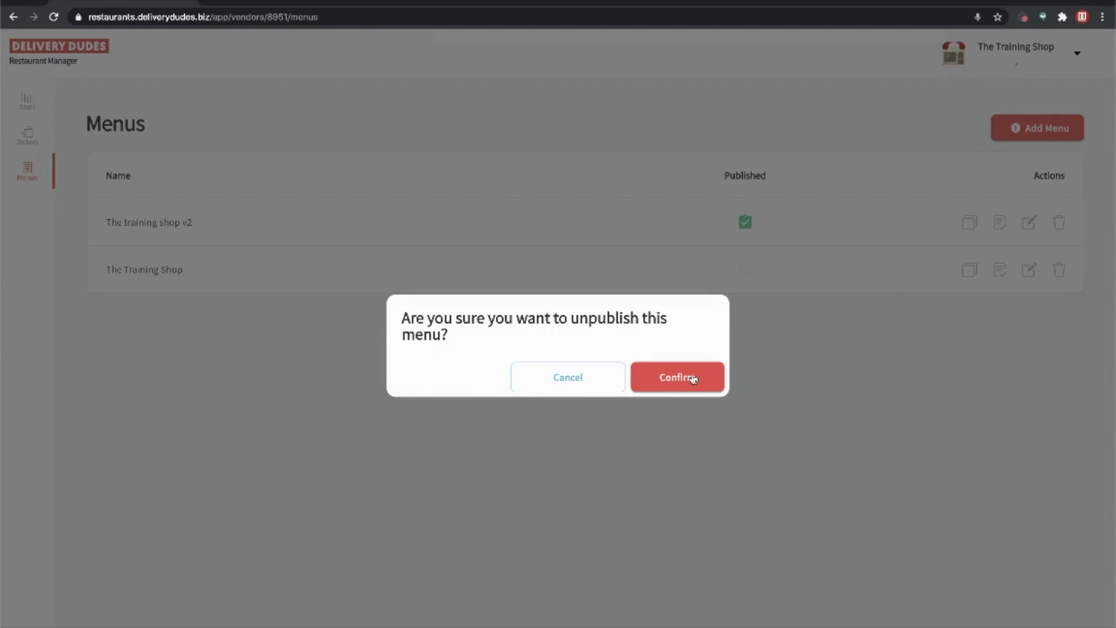
pyautogui.click(694, 381)
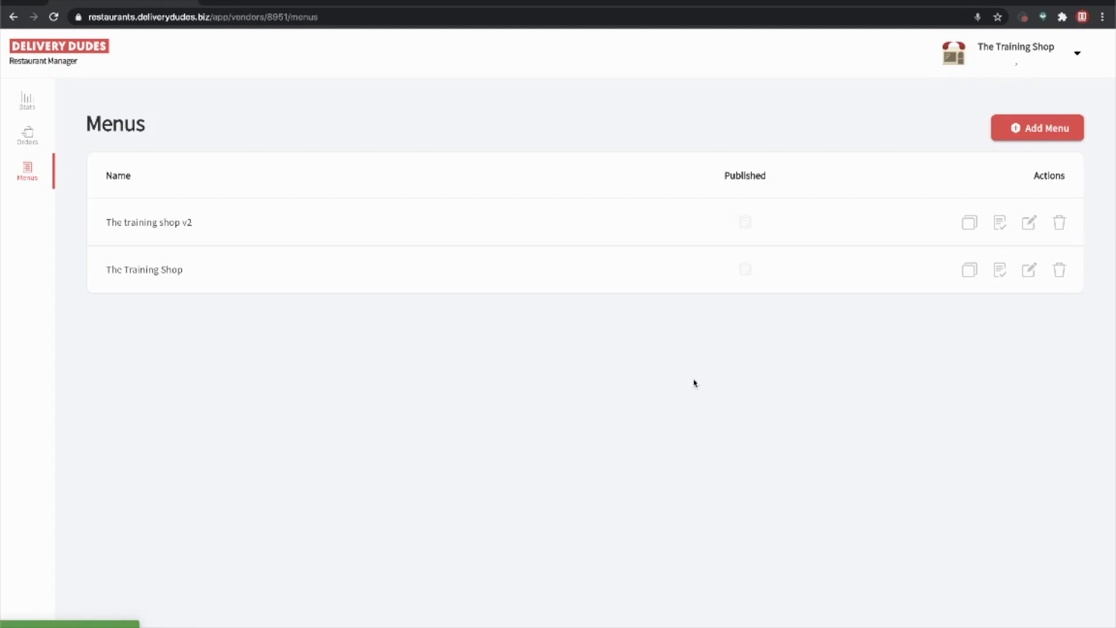
pyautogui.click(1001, 272)
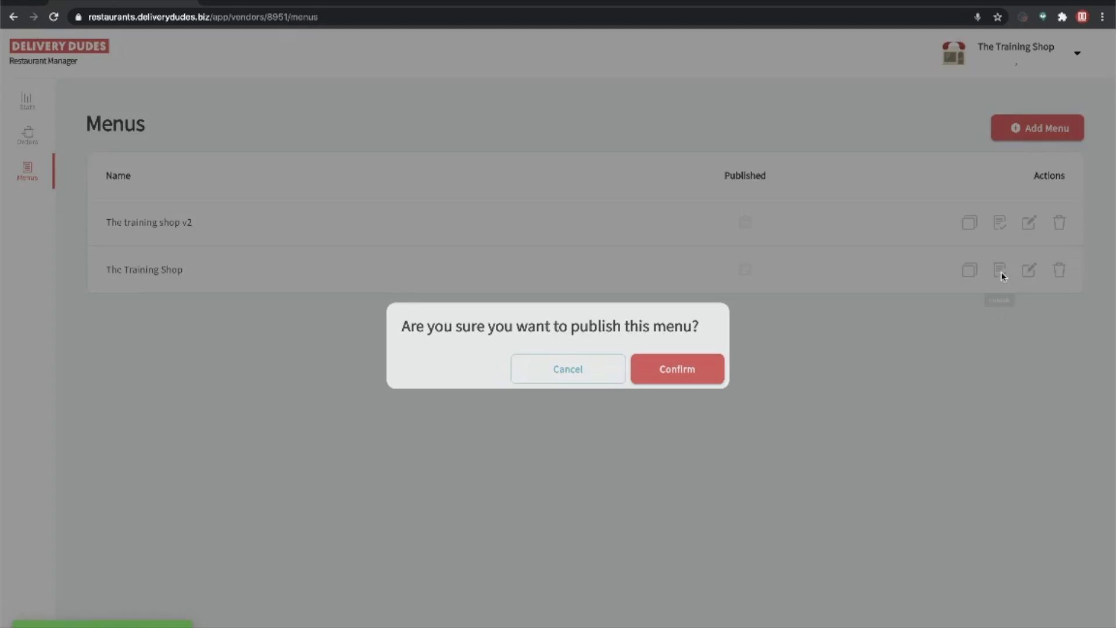
pyautogui.click(682, 379)
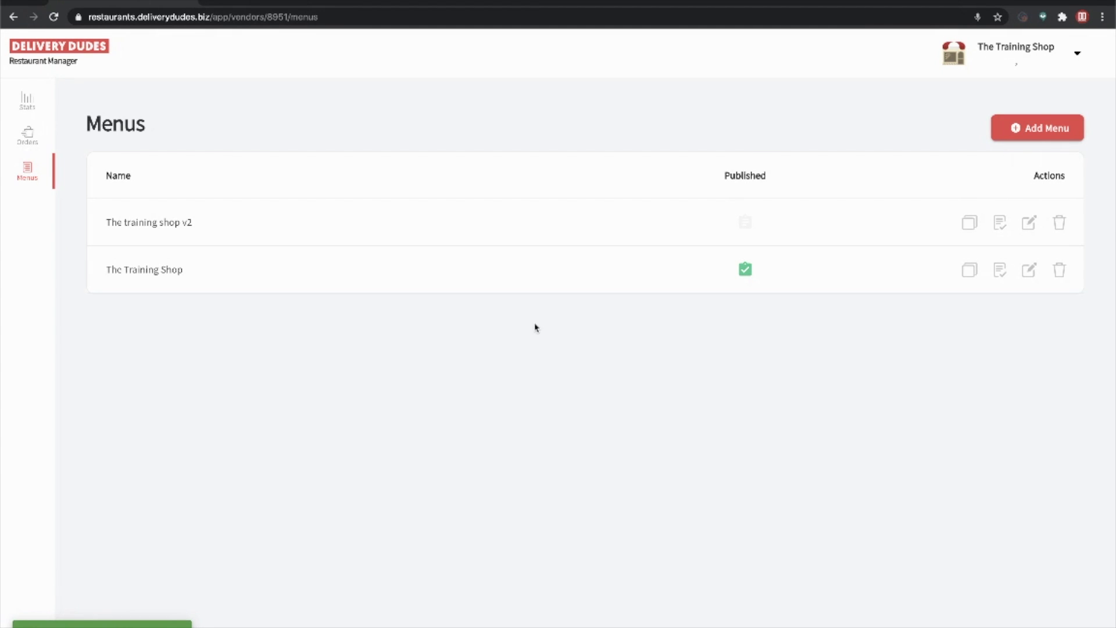
# Step: Delete The training shop v2 from the menu list and confirm the deletion
pyautogui.click(1065, 227)
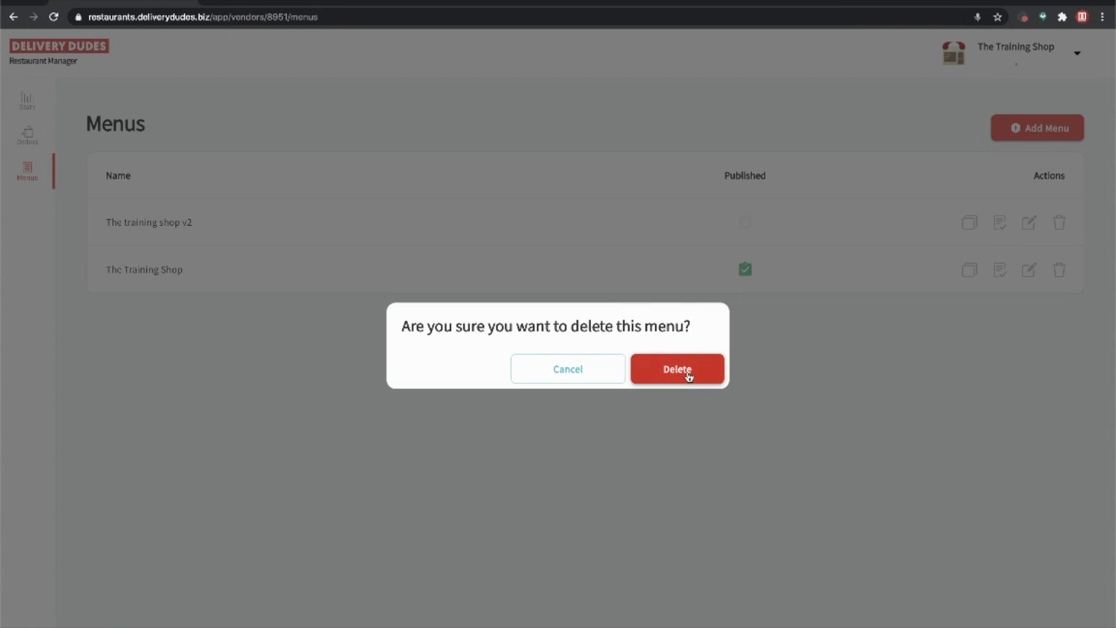
pyautogui.click(677, 369)
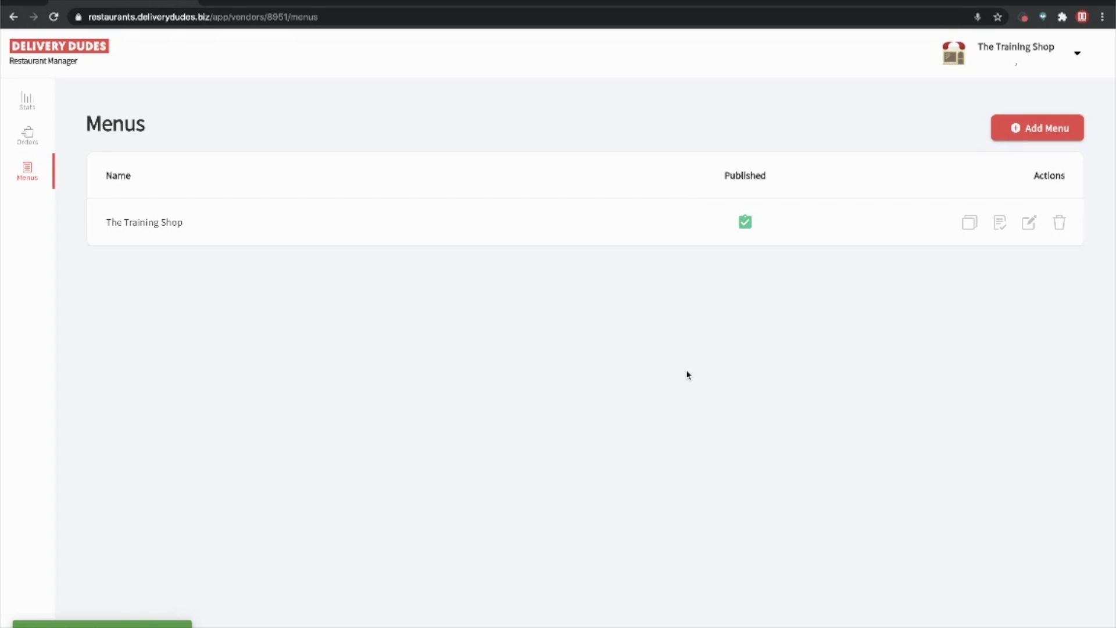